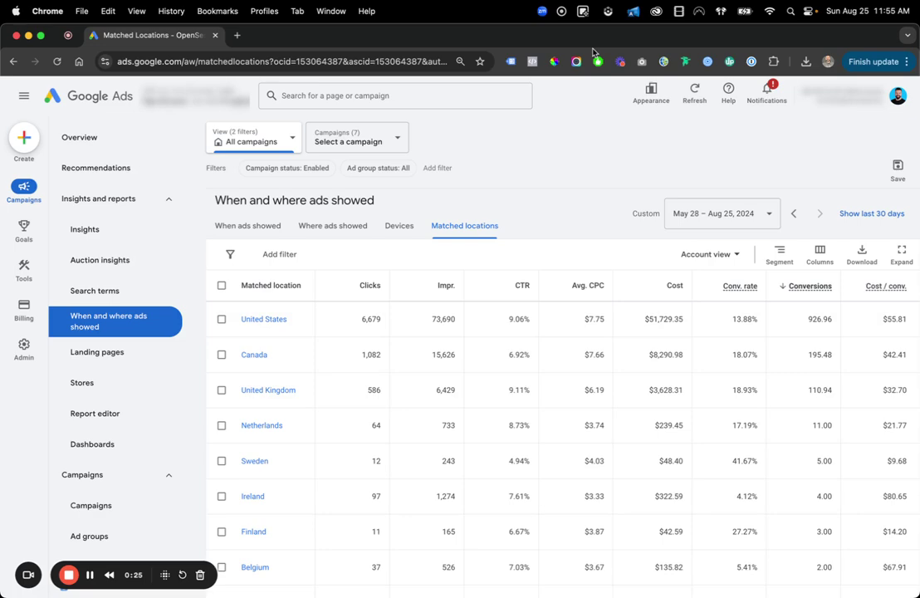
{"action": "left_click", "coordinate": [708, 255]}
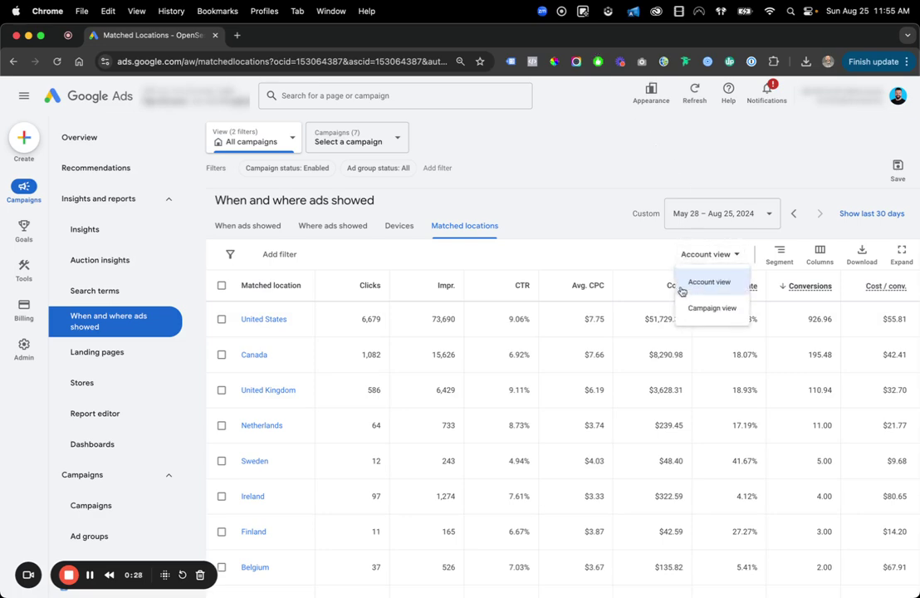
{"action": "left_click", "coordinate": [584, 191]}
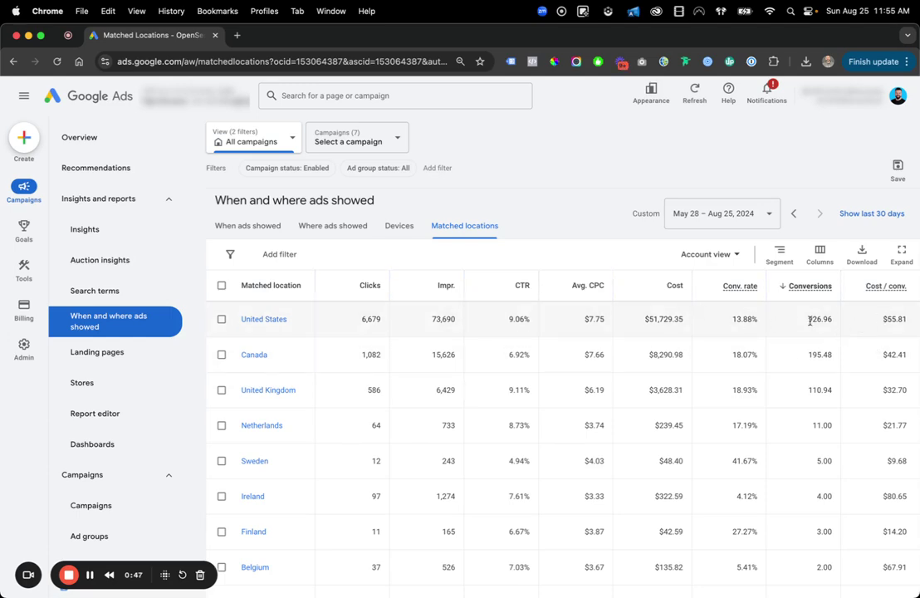
- Download the matched locations report as a .csv file and open it in Excel
{"action": "left_click", "coordinate": [862, 254]}
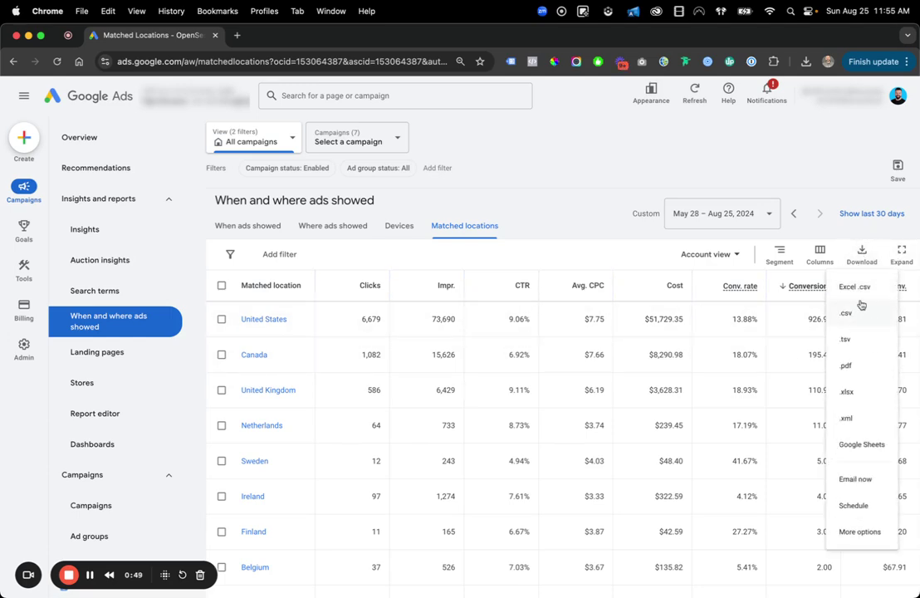
{"action": "left_click", "coordinate": [861, 305]}
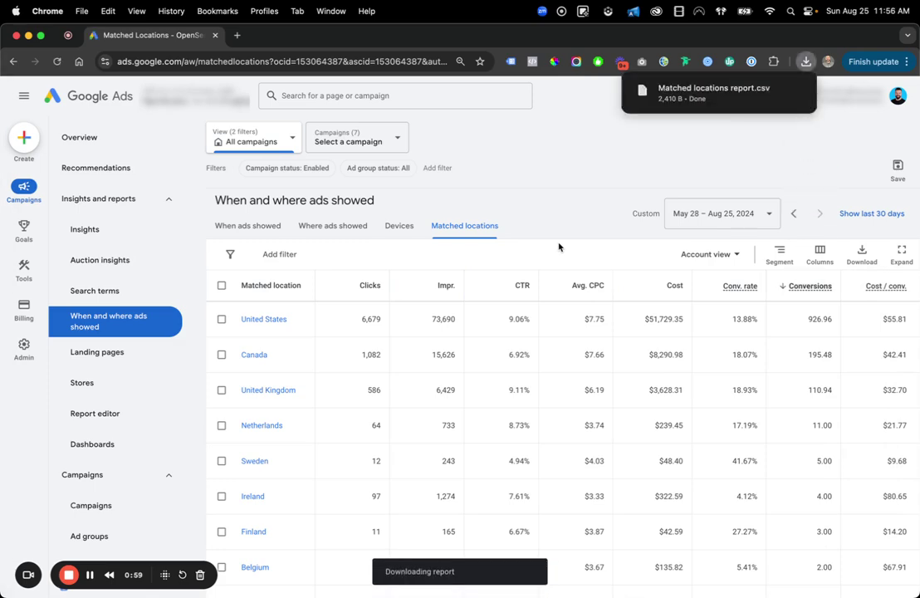
{"action": "left_click", "coordinate": [664, 90]}
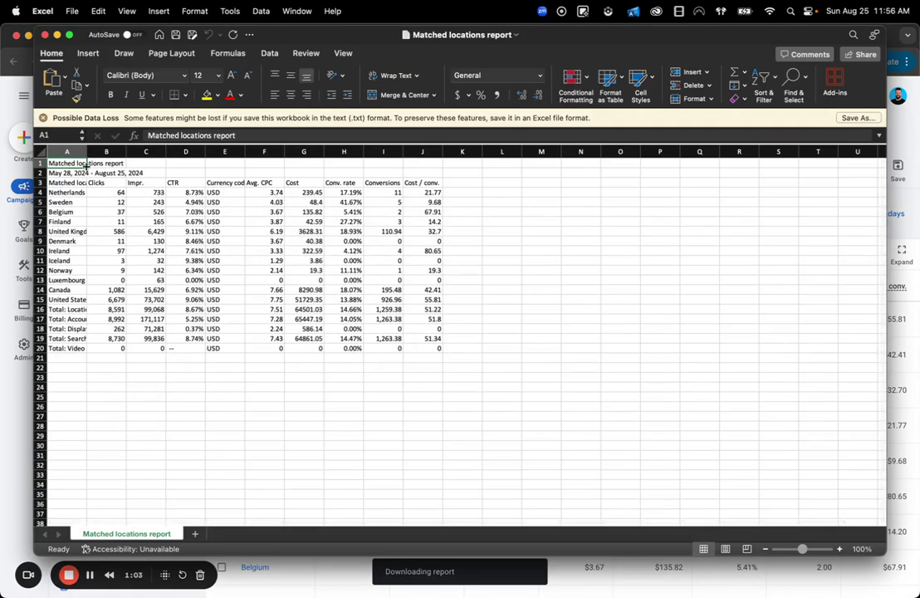
- Enlarge the report's workbook window so that it fills the screen
{"action": "left_click_drag", "start_coordinate": [31, 64], "coordinate": [1, 63]}
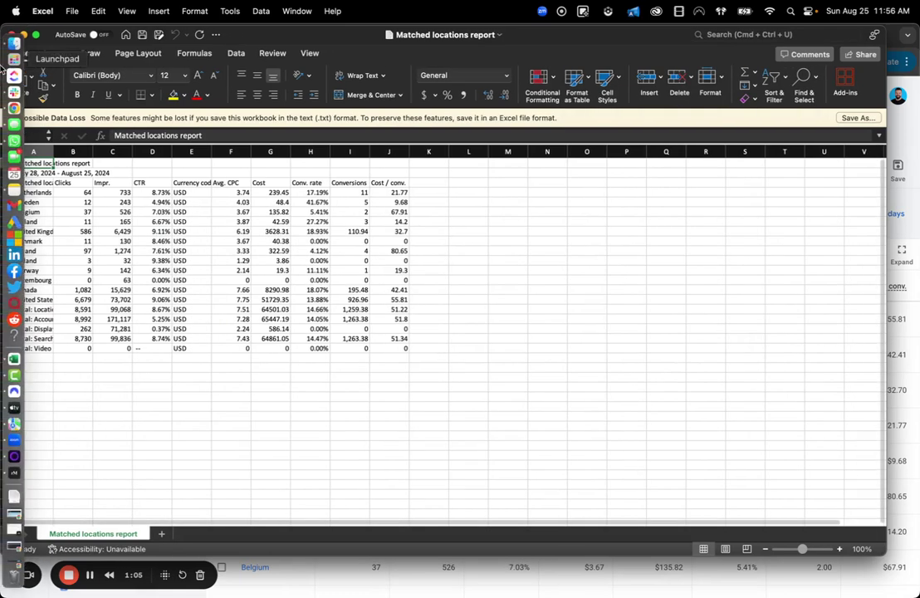
{"action": "left_click_drag", "start_coordinate": [887, 80], "coordinate": [919, 80]}
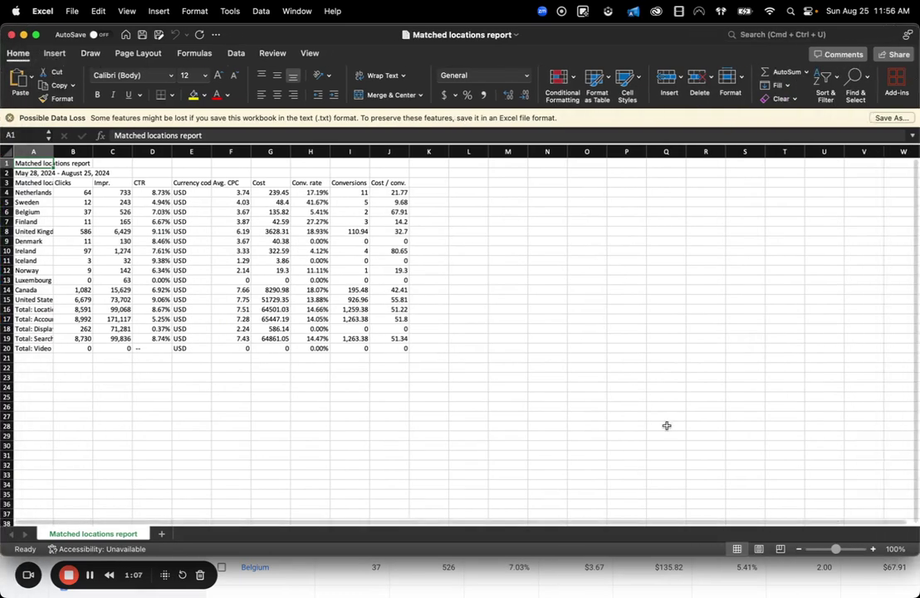
{"action": "left_click_drag", "start_coordinate": [530, 555], "coordinate": [530, 596]}
{"action": "left_click", "coordinate": [404, 464]}
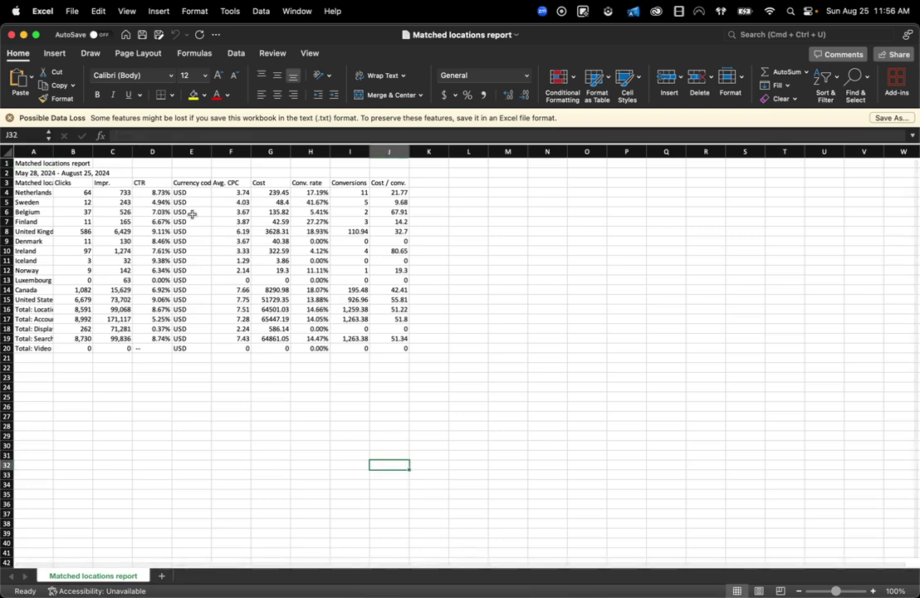
{"action": "left_click", "coordinate": [156, 212]}
{"action": "left_click", "coordinate": [104, 212]}
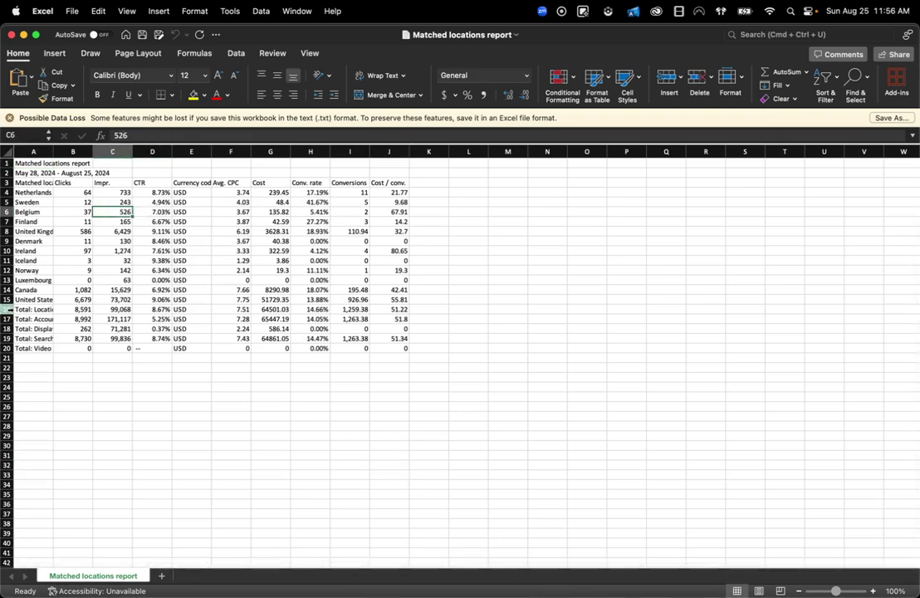
- Clear the totals in rows 16 to 20 and delete the two title rows above the column headers
{"action": "left_click_drag", "start_coordinate": [6, 309], "coordinate": [7, 348]}
{"action": "key", "text": "Delete"}
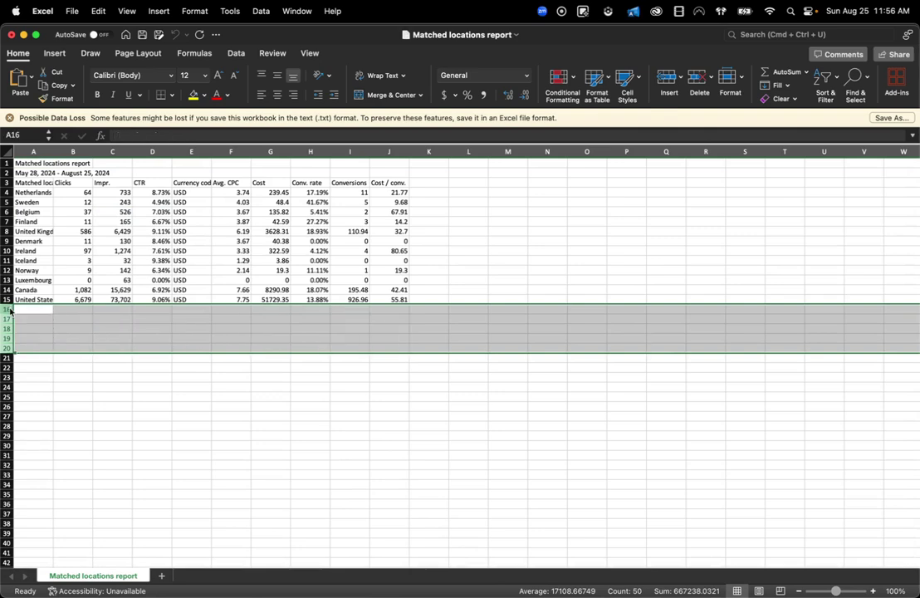
{"action": "key", "text": "ctrl+Home"}
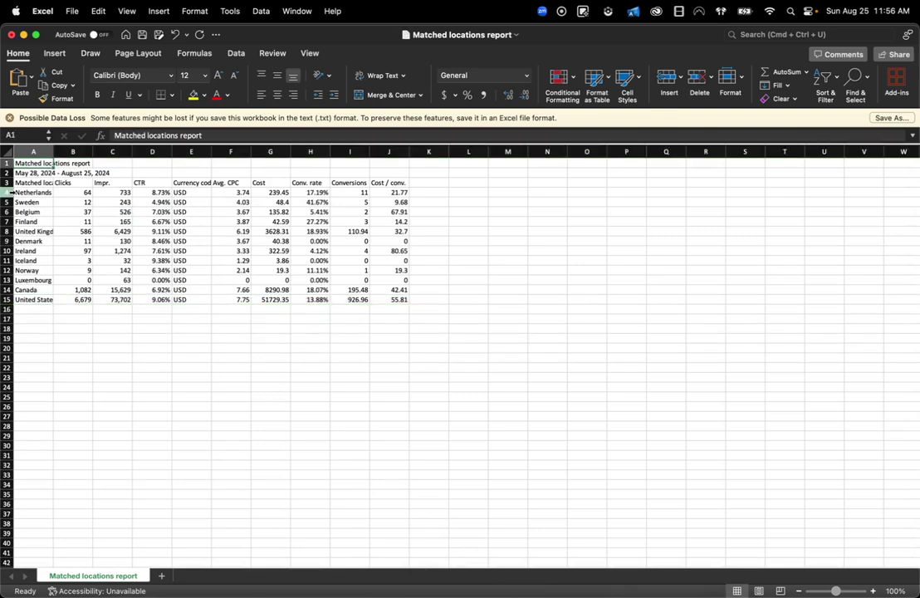
{"action": "left_click_drag", "start_coordinate": [7, 173], "coordinate": [7, 164]}
{"action": "key", "text": "ctrl+minus"}
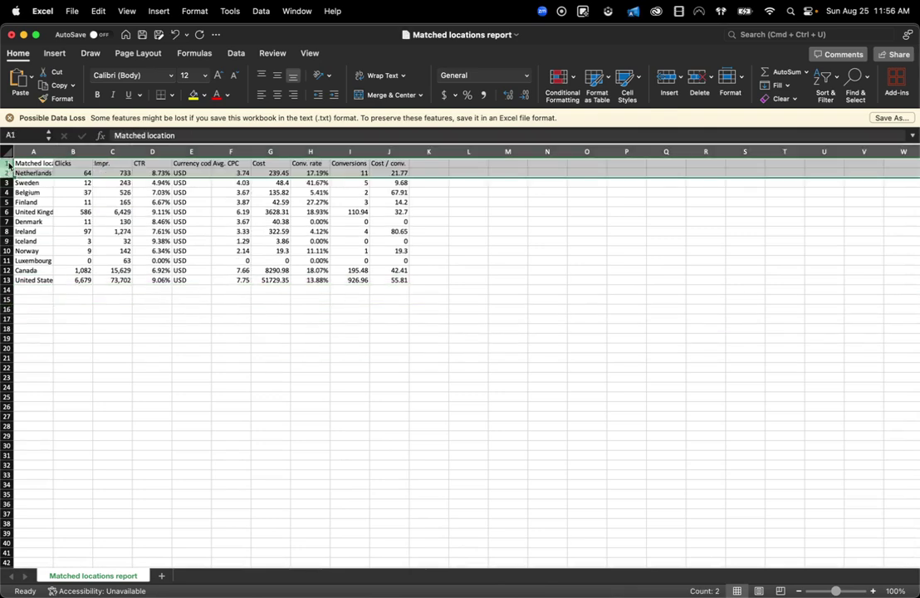
- Convert the location data with its headers into a table and summarize it with a PivotTable on a new sheet
{"action": "key", "text": "ctrl+a"}
{"action": "key", "text": "ctrl+t"}
{"action": "key", "text": "Return"}
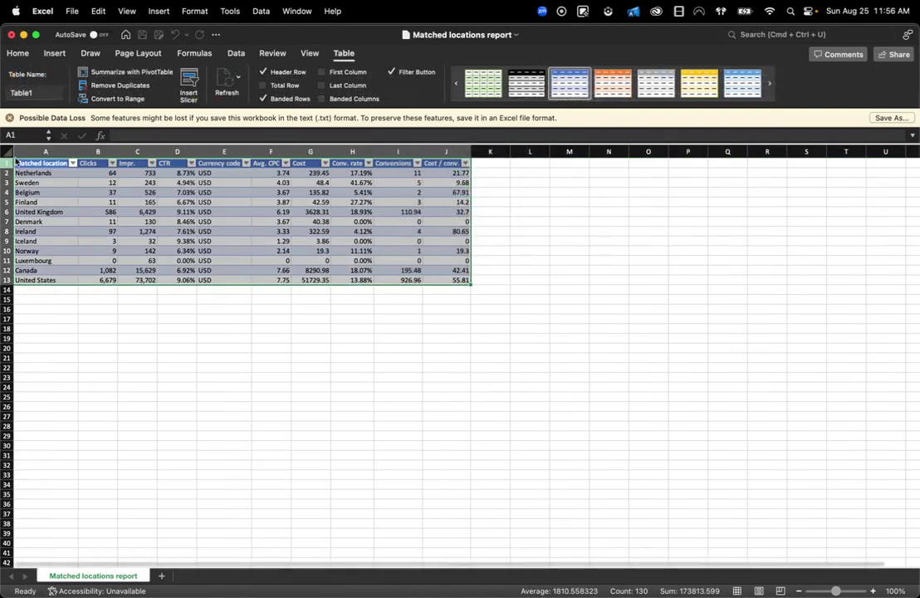
{"action": "left_click", "coordinate": [152, 73]}
{"action": "left_click", "coordinate": [578, 313]}
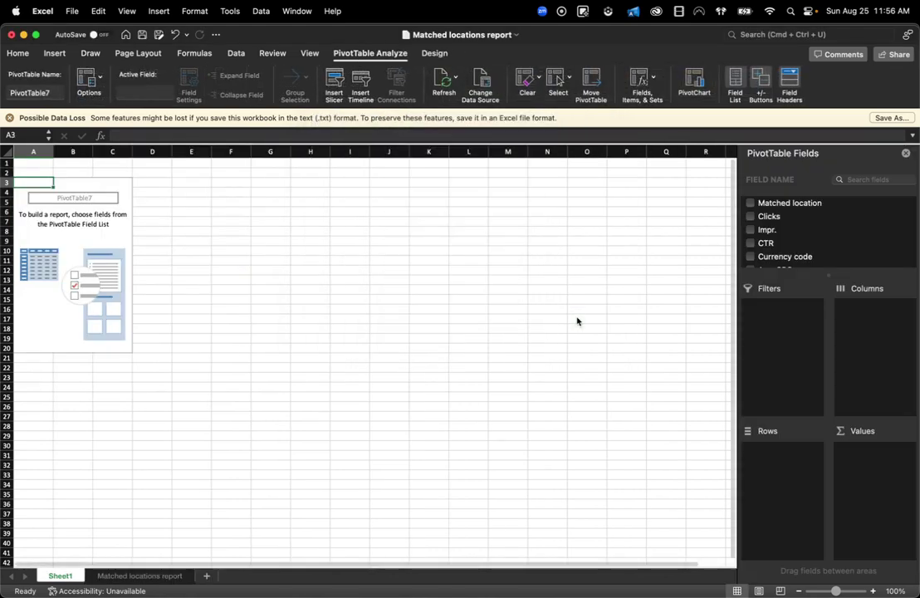
- Add Matched location as the PivotTable's rows and Cost as its summed values
{"action": "left_click", "coordinate": [751, 202]}
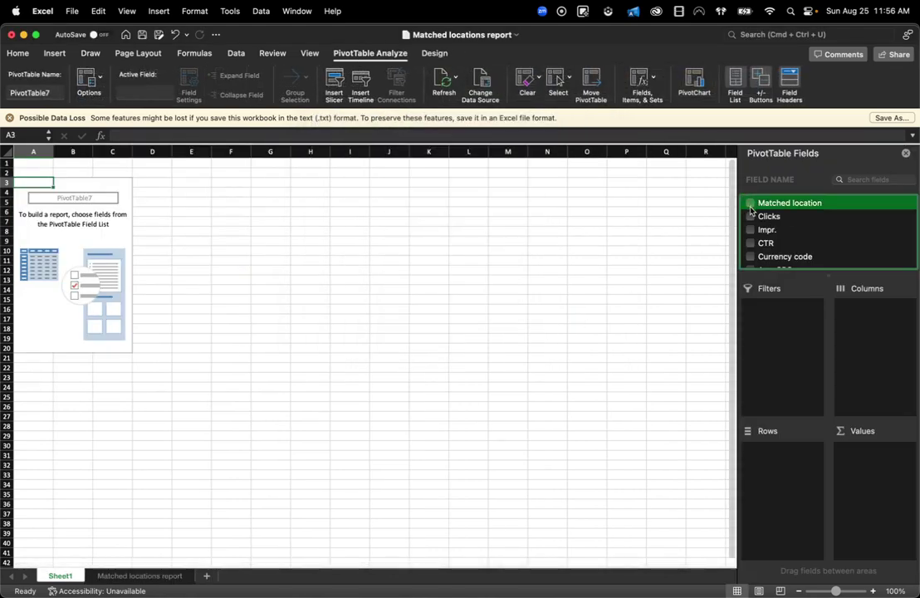
{"action": "left_click", "coordinate": [882, 179]}
{"action": "type", "text": "cost"}
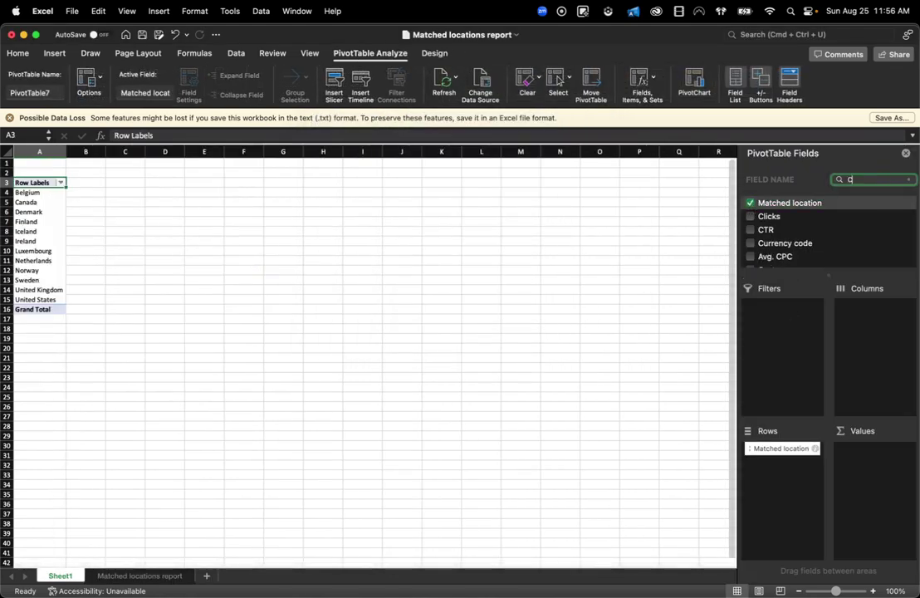
{"action": "left_click", "coordinate": [765, 205]}
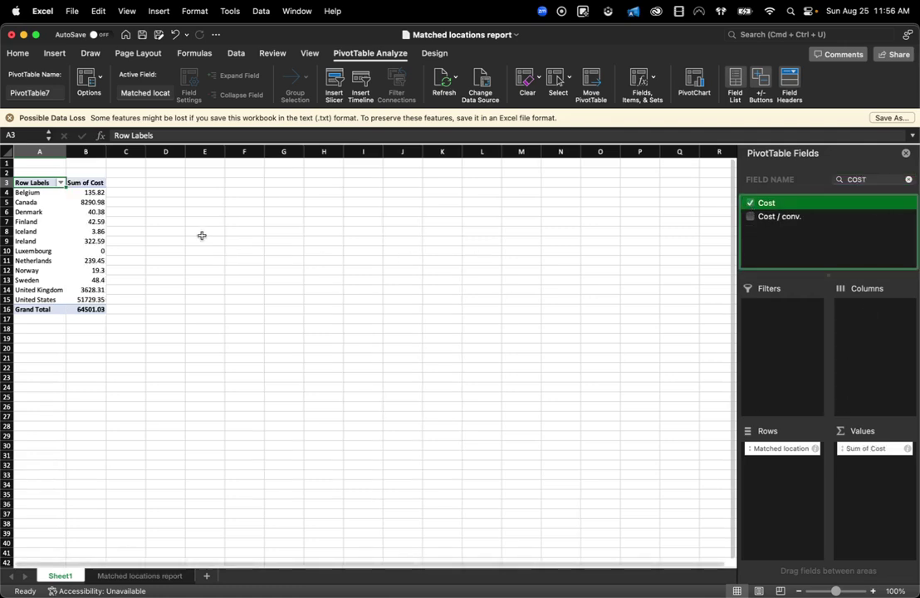
- Sort the PivotTable by Sum of Cost from largest to smallest
{"action": "right_click", "coordinate": [94, 202]}
{"action": "mouse_move", "coordinate": [200, 277]}
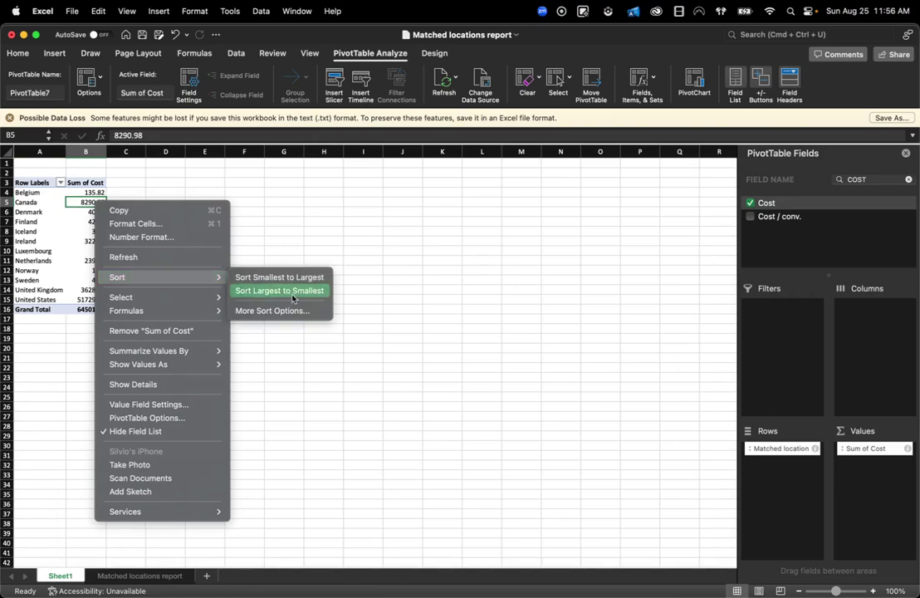
{"action": "left_click", "coordinate": [253, 290]}
{"action": "scroll", "coordinate": [107, 253], "scroll_direction": "up", "scroll_amount": 5}
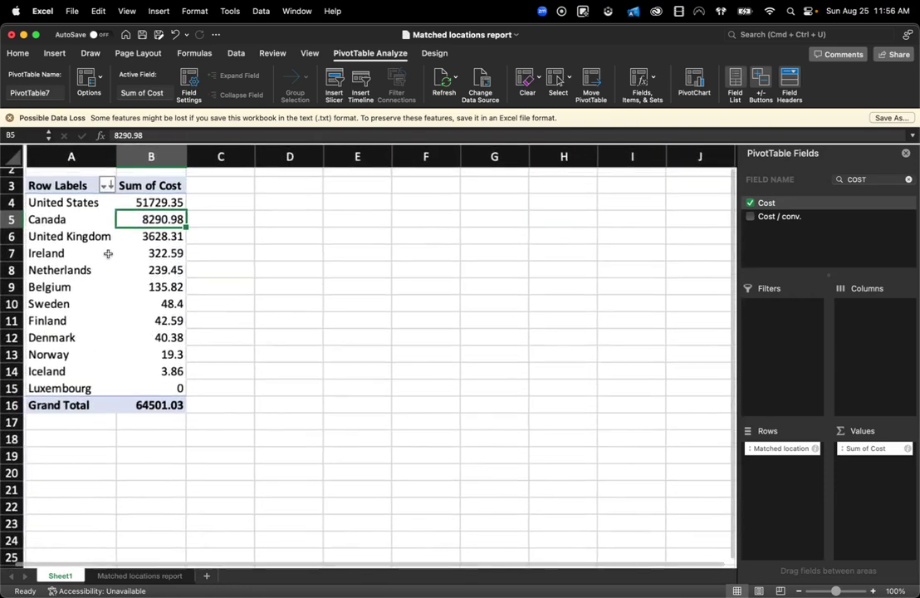
{"action": "left_click", "coordinate": [157, 209]}
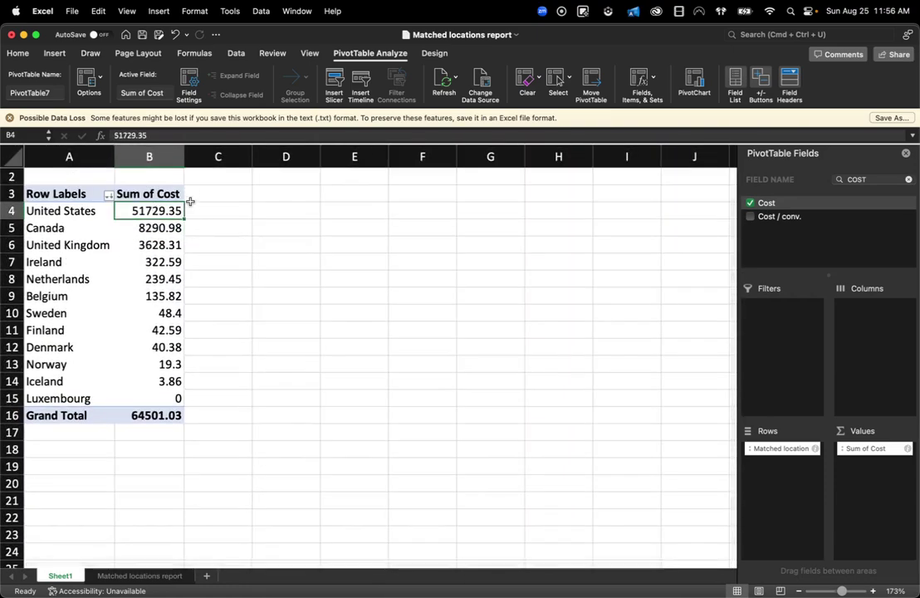
- Add Conversions to the PivotTable values and place it after Sum of Cost
{"action": "key", "text": "BackSpace"}
{"action": "key", "text": "BackSpace"}
{"action": "key", "text": "BackSpace"}
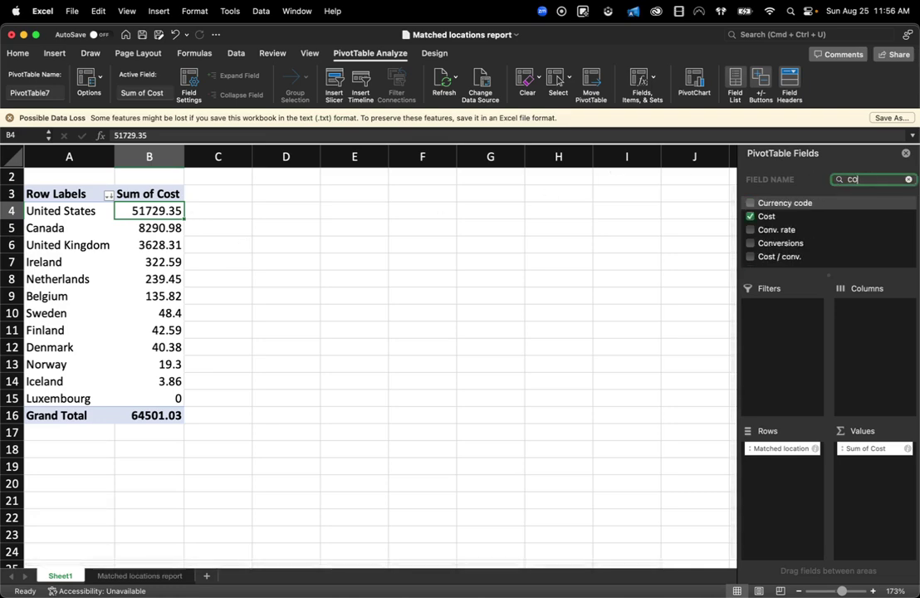
{"action": "type", "text": "onv"}
{"action": "left_click", "coordinate": [751, 217]}
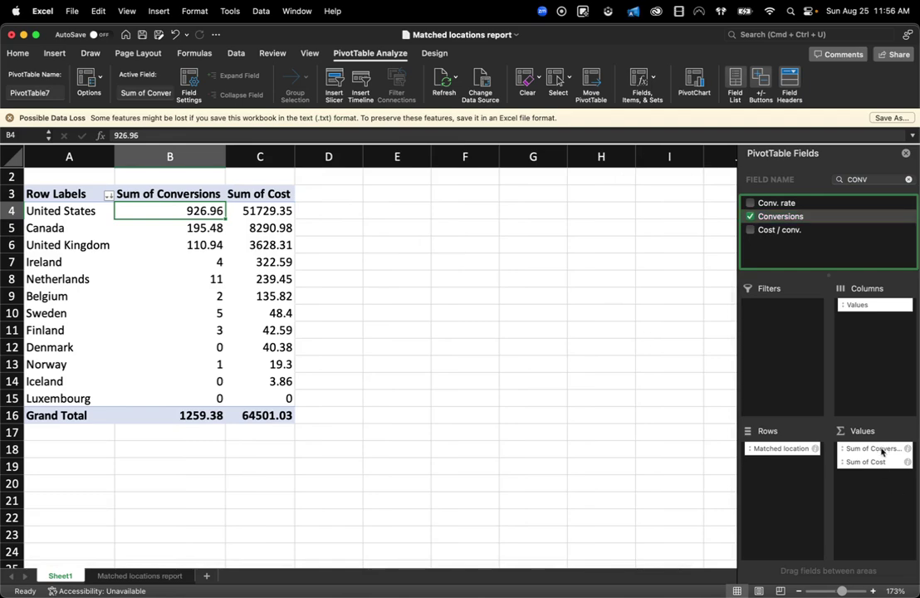
{"action": "left_click_drag", "start_coordinate": [883, 449], "coordinate": [883, 480]}
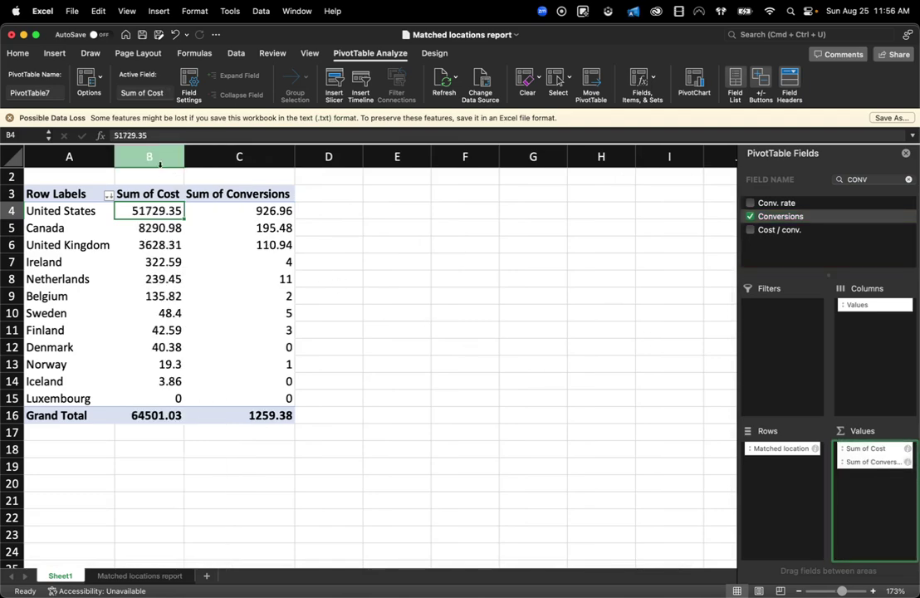
- Format the Sum of Cost column in the dollar Accounting format
{"action": "left_click", "coordinate": [149, 156]}
{"action": "left_click", "coordinate": [455, 96]}
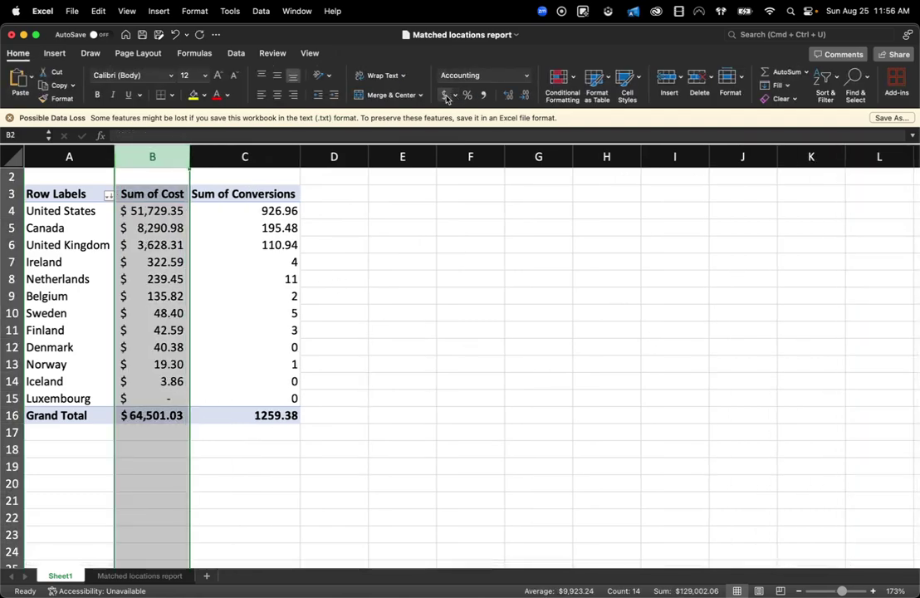
{"action": "left_click", "coordinate": [378, 196]}
{"action": "left_click", "coordinate": [251, 215]}
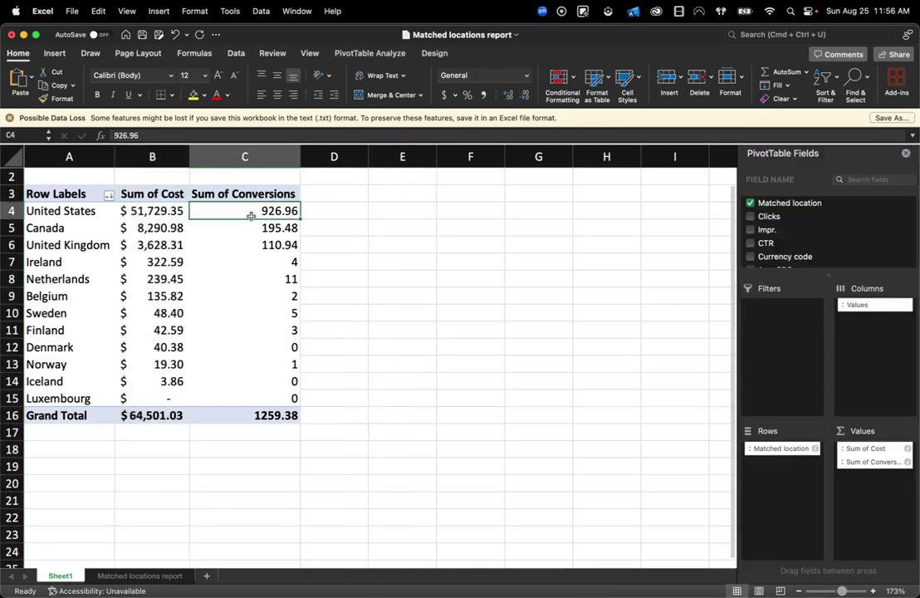
{"action": "key", "text": "Left"}
{"action": "key", "text": "Left"}
{"action": "key", "text": "Right"}
{"action": "key", "text": "Right"}
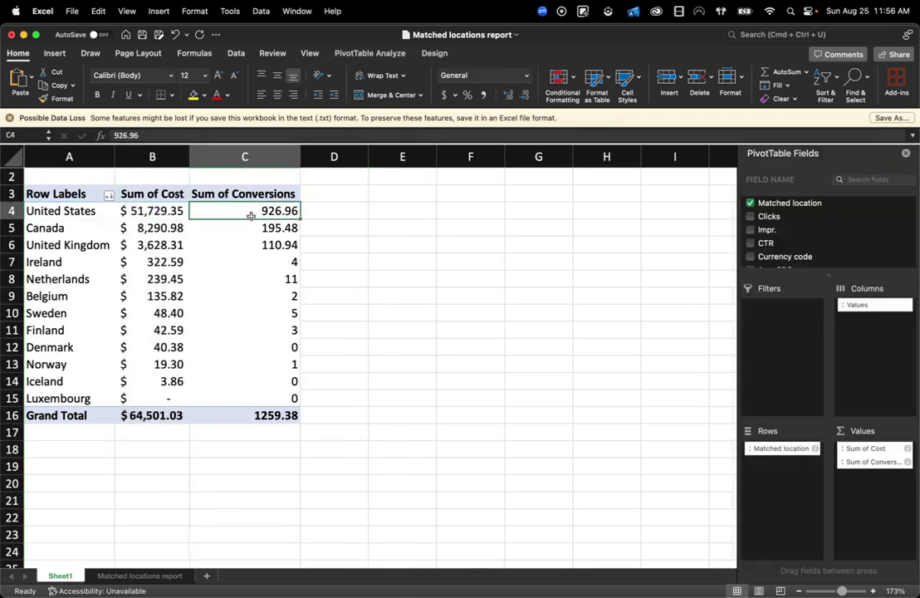
{"action": "key", "text": "Down"}
{"action": "key", "text": "Down"}
{"action": "key", "text": "Down"}
- Head column D with "%" in D3 and enter the formula =C4/$C$16 in D4 for the share of conversions
{"action": "left_click", "coordinate": [339, 191]}
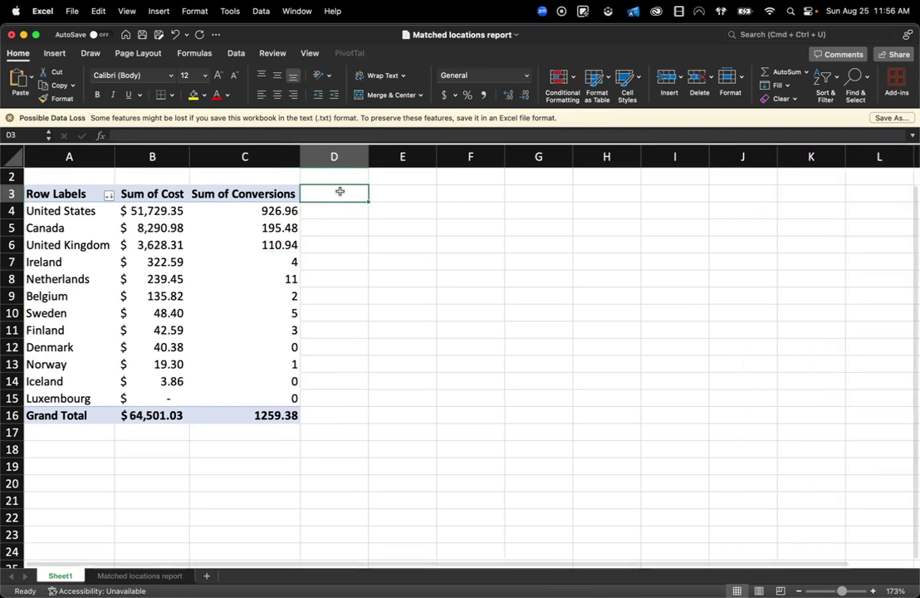
{"action": "type", "text": "%"}
{"action": "key", "text": "Return"}
{"action": "type", "text": "=B4"}
{"action": "key", "text": "BackSpace"}
{"action": "key", "text": "BackSpace"}
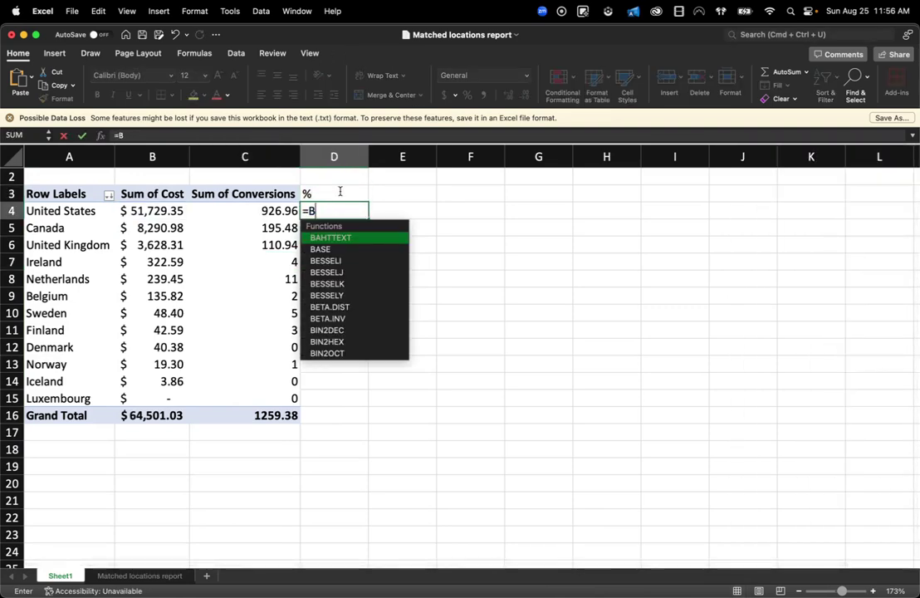
{"action": "type", "text": "C4/"}
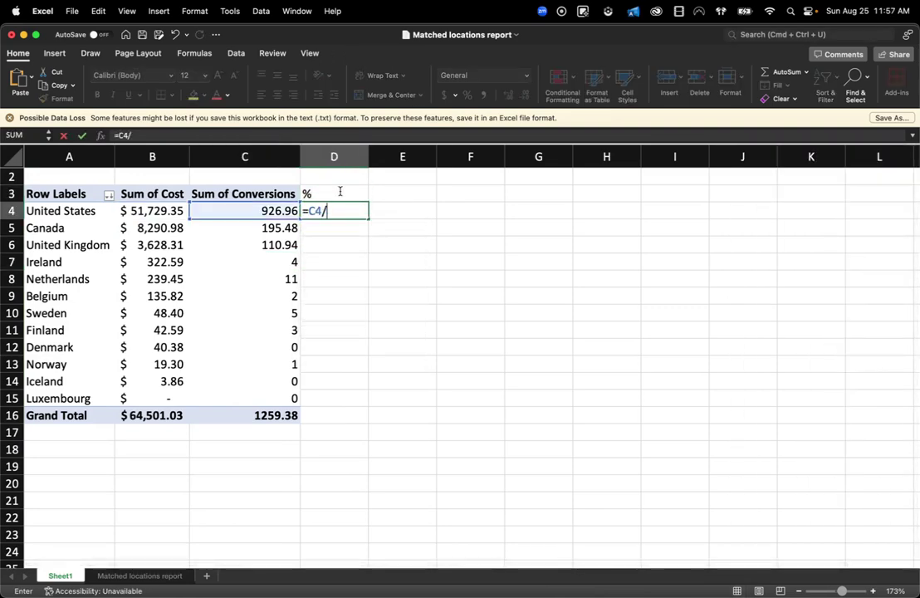
{"action": "type", "text": "$C$16"}
{"action": "key", "text": "Return"}
- Copy the share formula from D4 down through the Grand Total row, D16
{"action": "key", "text": "Up"}
{"action": "key", "text": "super+c"}
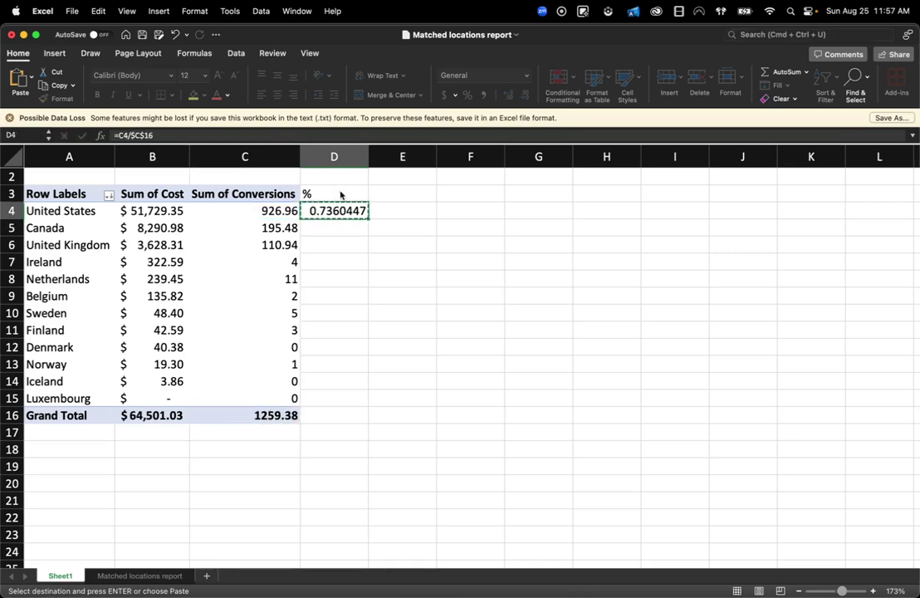
{"action": "key", "text": "shift+Down"}
{"action": "key", "text": "shift+Down"}
{"action": "key", "text": "shift+Down"}
{"action": "key", "text": "shift+Down"}
{"action": "key", "text": "shift+Down"}
{"action": "key", "text": "shift+Down"}
{"action": "key", "text": "shift+Down"}
{"action": "key", "text": "shift+Down"}
{"action": "key", "text": "shift+Down"}
{"action": "key", "text": "shift+Down"}
{"action": "key", "text": "shift+Down"}
{"action": "key", "text": "shift+Down"}
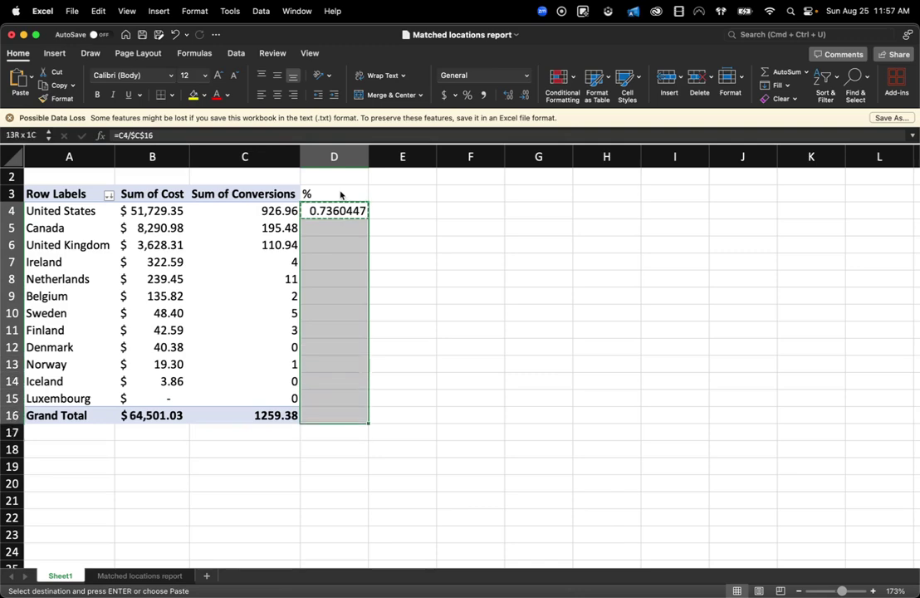
{"action": "key", "text": "super+v"}
- Format column D as percentages
{"action": "left_click", "coordinate": [364, 157]}
{"action": "left_click", "coordinate": [466, 95]}
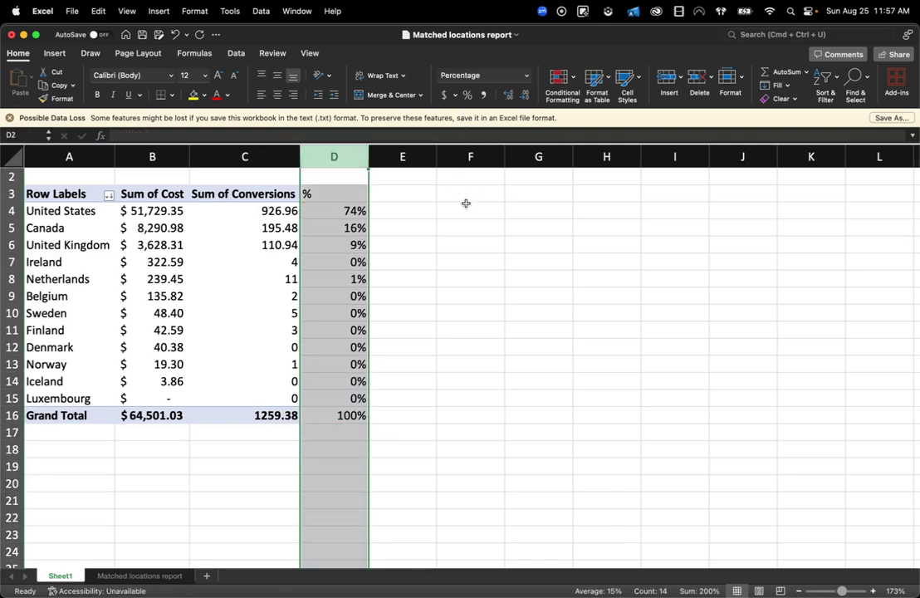
{"action": "left_click", "coordinate": [458, 209]}
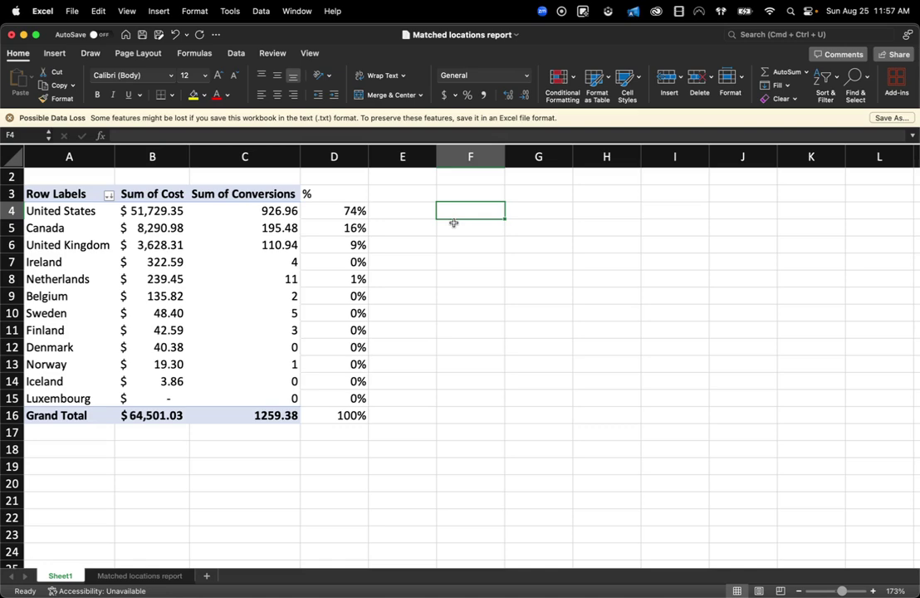
- Rename the PivotTable's Row Labels header in A3 as Country
{"action": "left_click", "coordinate": [96, 194]}
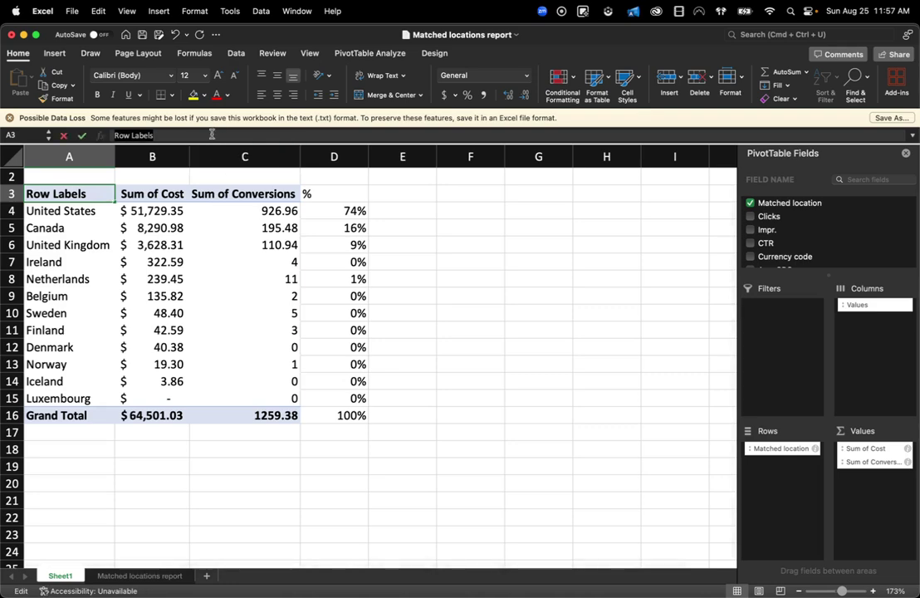
{"action": "left_click", "coordinate": [211, 133]}
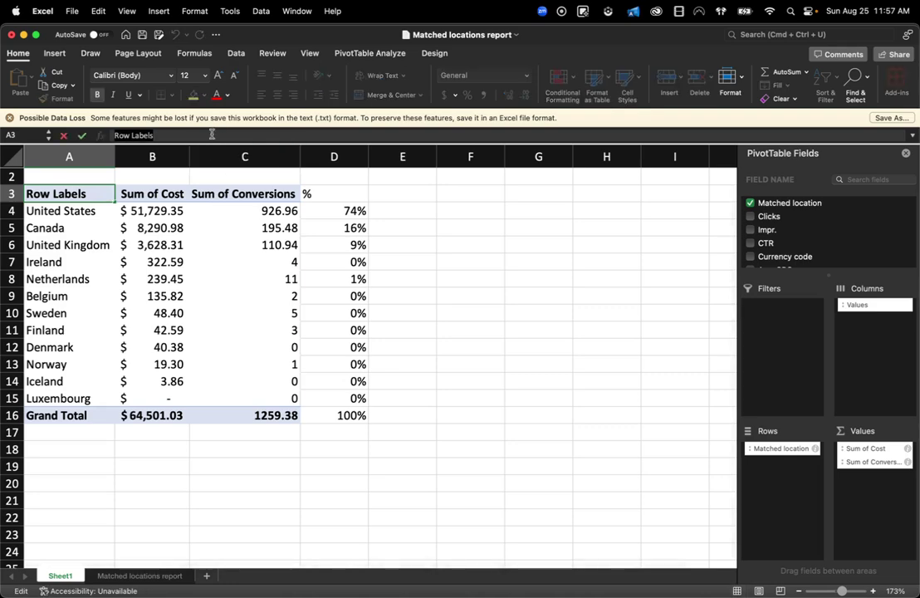
{"action": "key", "text": "BackSpace"}
{"action": "type", "text": "Country"}
{"action": "key", "text": "Return"}
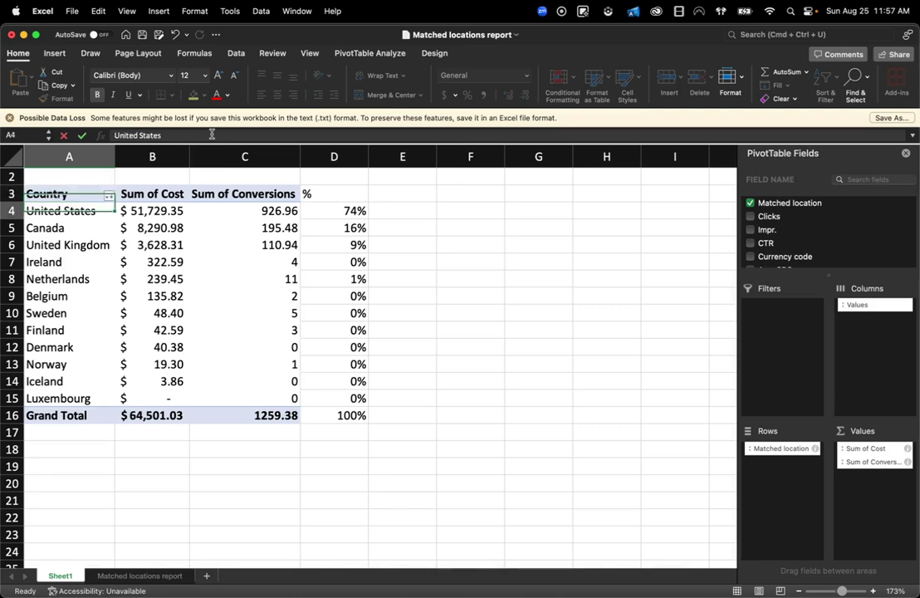
- Apply the light blue PivotTable style from the first row of the Medium group to the country table
{"action": "key", "text": "Up"}
{"action": "key", "text": "Right"}
{"action": "key", "text": "Left"}
{"action": "key", "text": "super+a"}
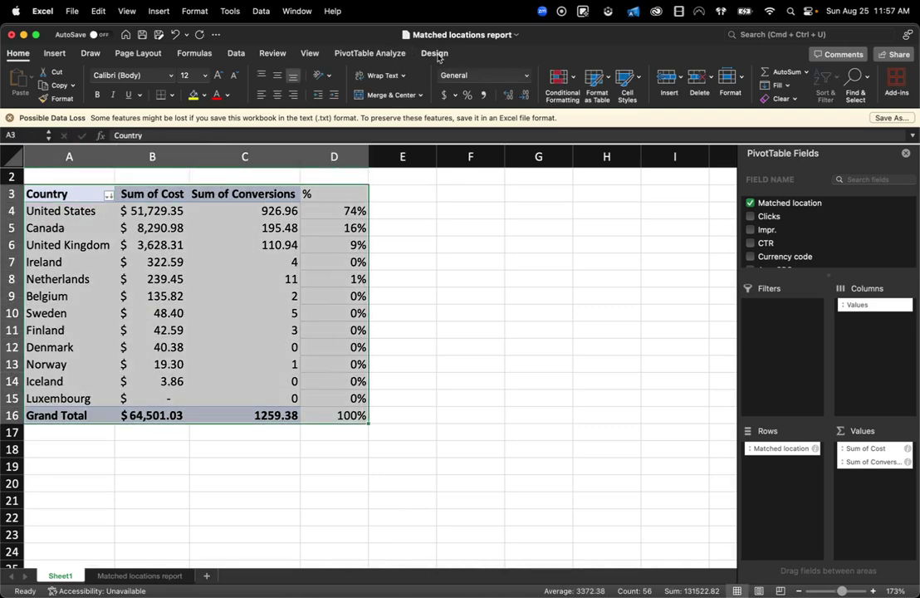
{"action": "left_click", "coordinate": [435, 53]}
{"action": "left_click", "coordinate": [462, 103]}
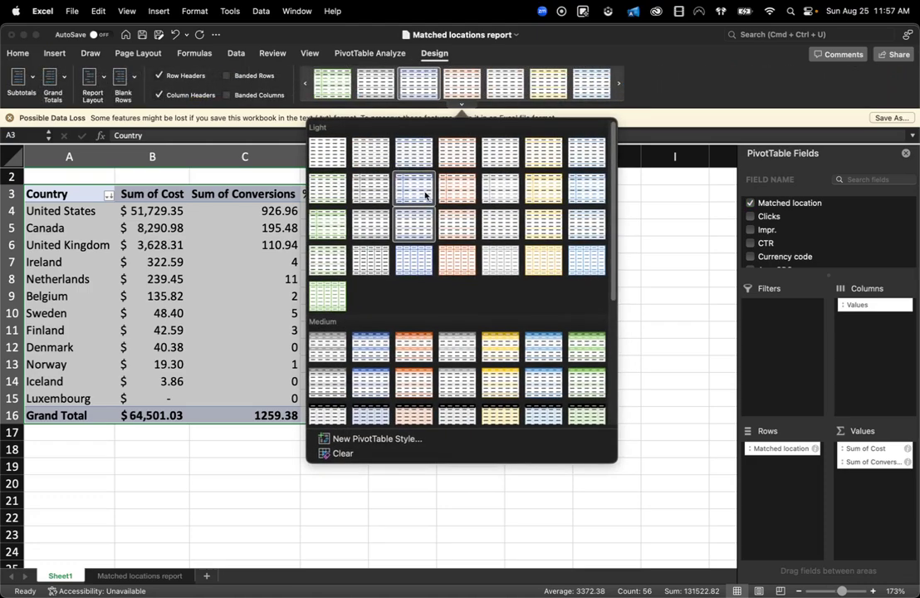
{"action": "left_click", "coordinate": [536, 345]}
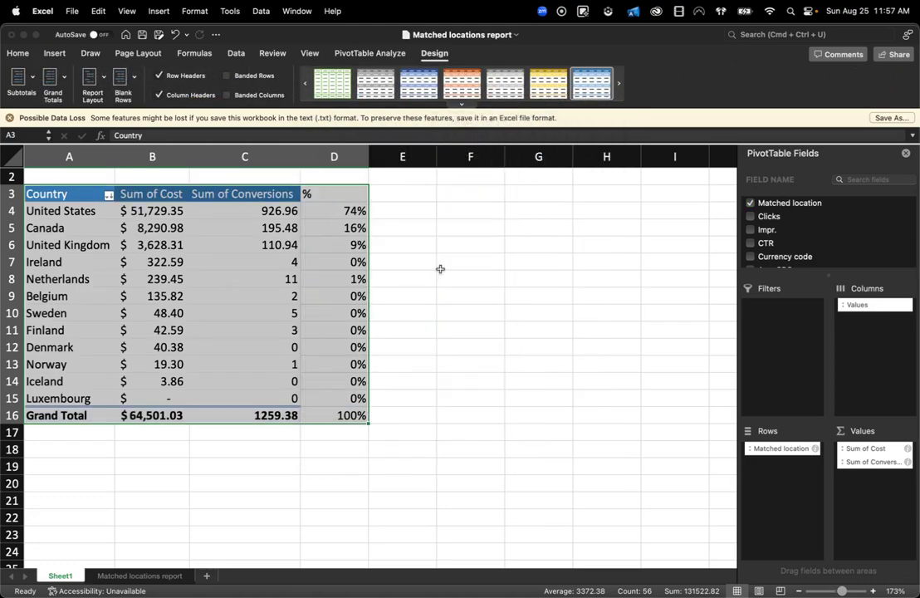
{"action": "left_click", "coordinate": [408, 230]}
- Copy only the formatting of the Sum of Conversions column, C3:C16, onto the % column starting at D3
{"action": "left_click_drag", "start_coordinate": [244, 193], "coordinate": [244, 416]}
{"action": "key", "text": "cmd+c"}
{"action": "left_click", "coordinate": [323, 191]}
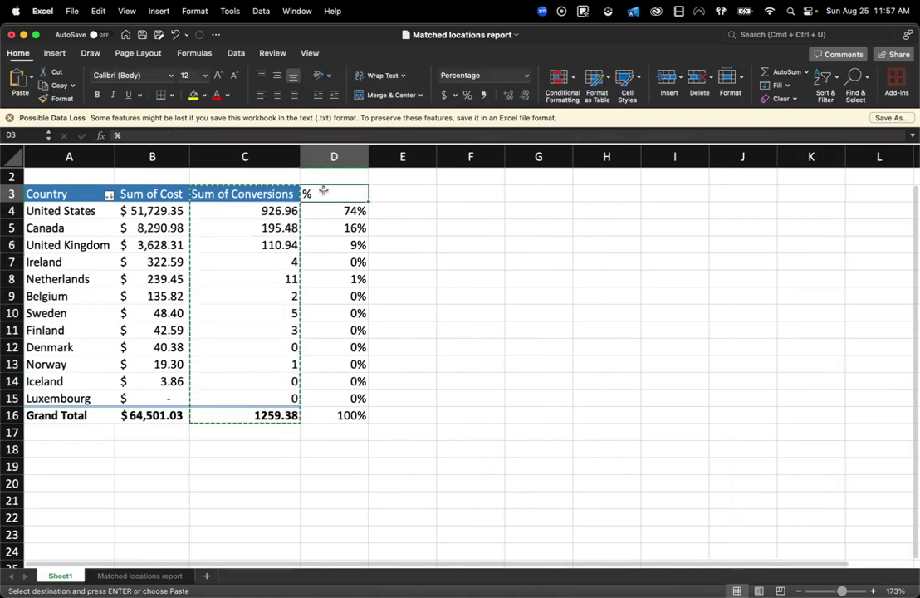
{"action": "right_click", "coordinate": [323, 191]}
{"action": "mouse_move", "coordinate": [422, 237]}
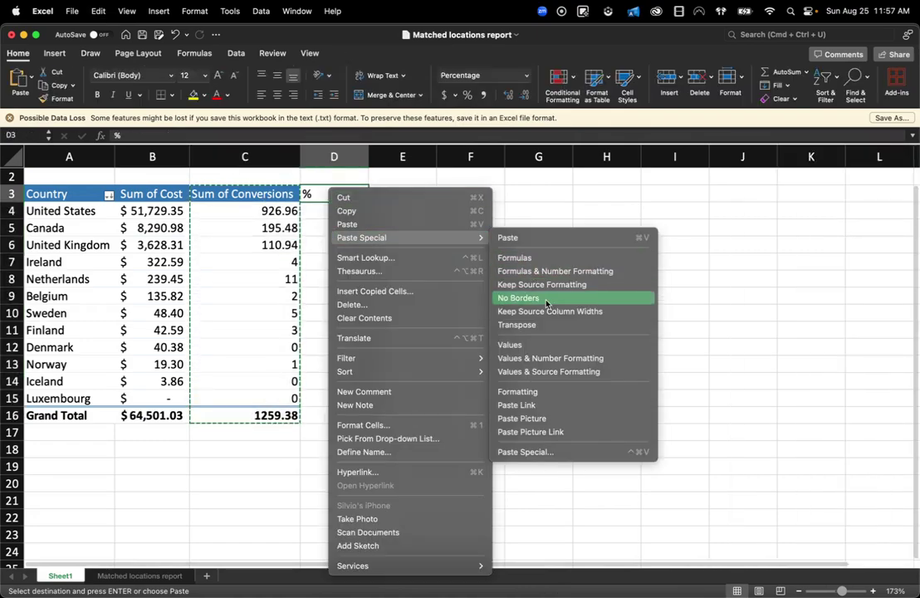
{"action": "left_click", "coordinate": [540, 393]}
{"action": "left_click", "coordinate": [484, 247]}
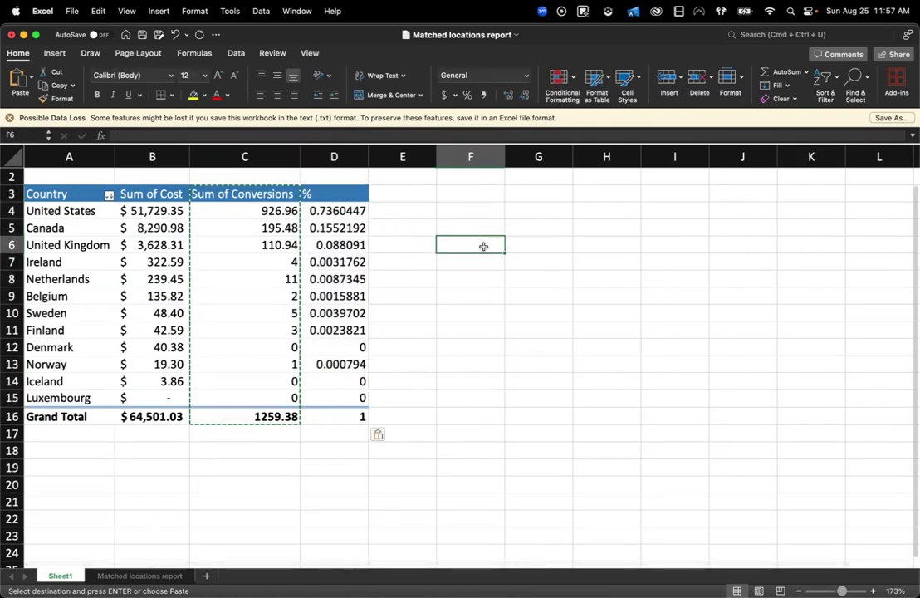
{"action": "key", "text": "Escape"}
- Format column D as percentages and center its contents
{"action": "left_click", "coordinate": [334, 156]}
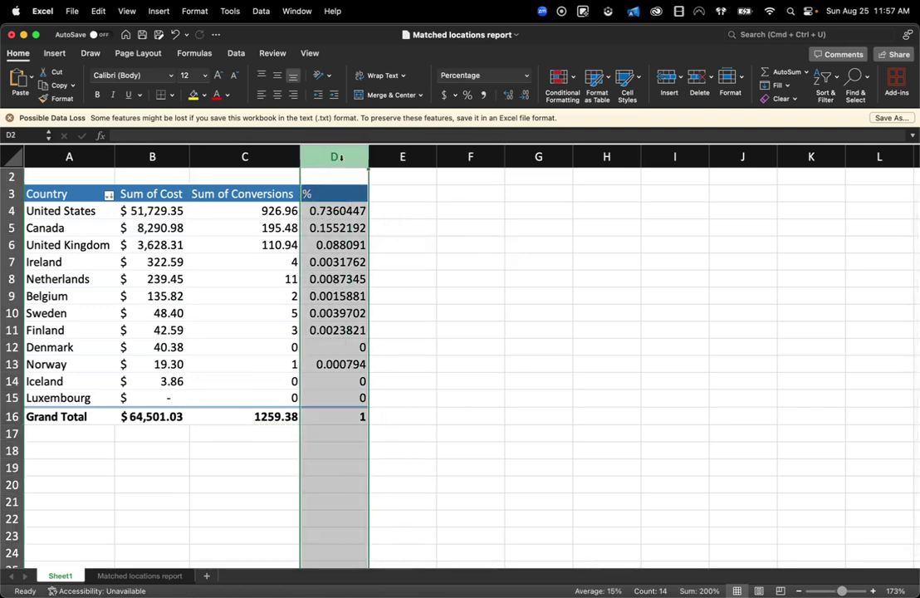
{"action": "left_click", "coordinate": [466, 94]}
{"action": "left_click", "coordinate": [277, 94]}
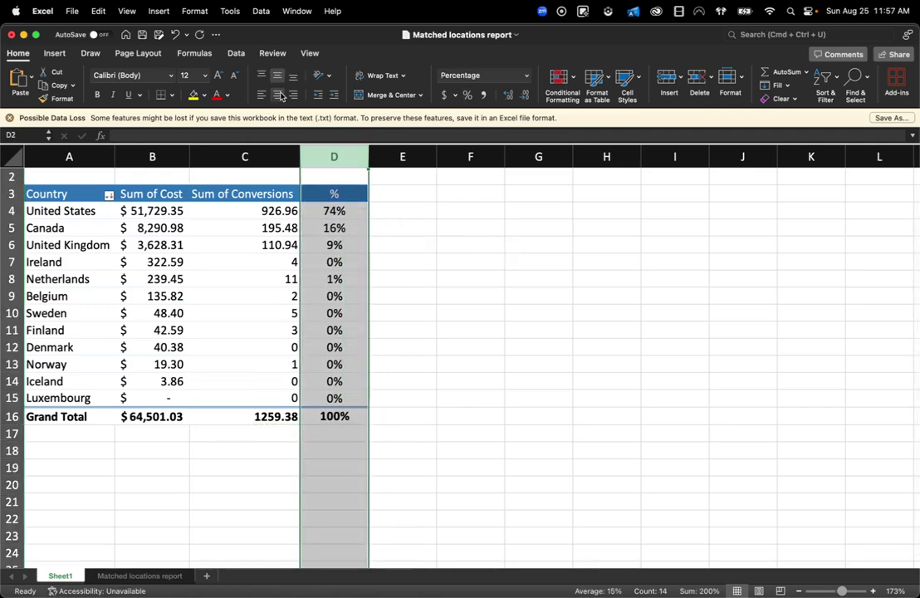
{"action": "left_click", "coordinate": [419, 305]}
{"action": "left_click", "coordinate": [455, 357]}
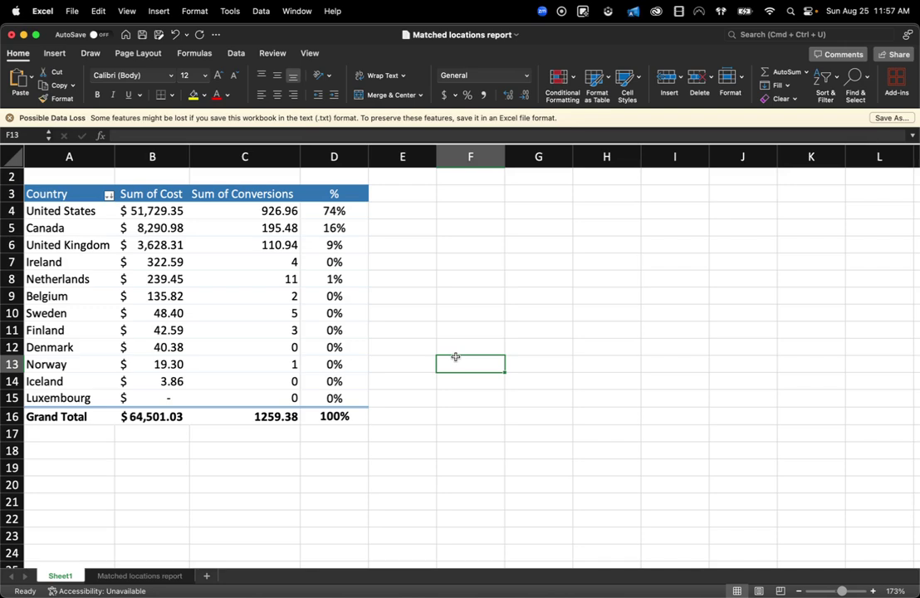
- Insert a slicer for the Matched location field and place it beside the PivotTable, clear of column D
{"action": "left_click", "coordinate": [245, 281]}
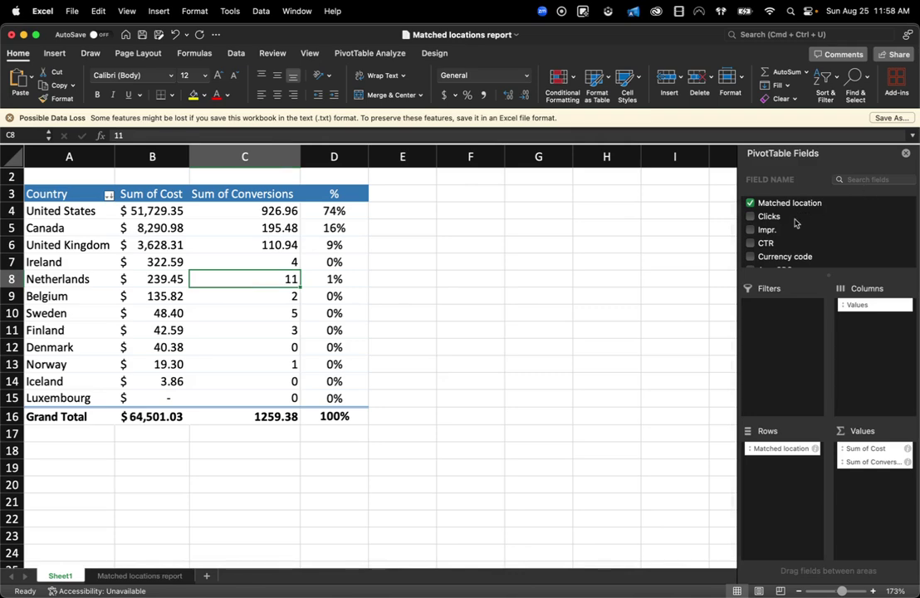
{"action": "scroll", "coordinate": [795, 223], "scroll_direction": "down", "scroll_amount": 5}
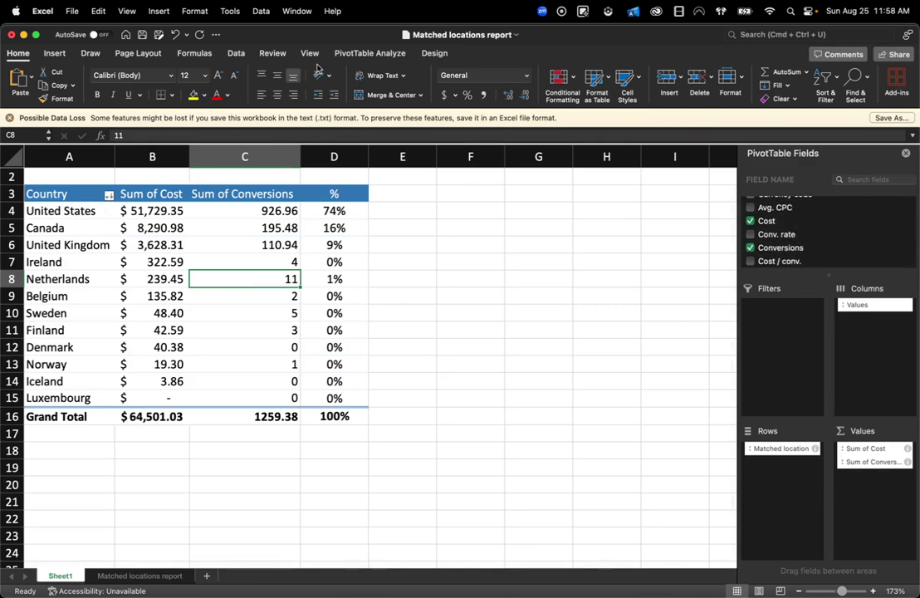
{"action": "left_click", "coordinate": [392, 56]}
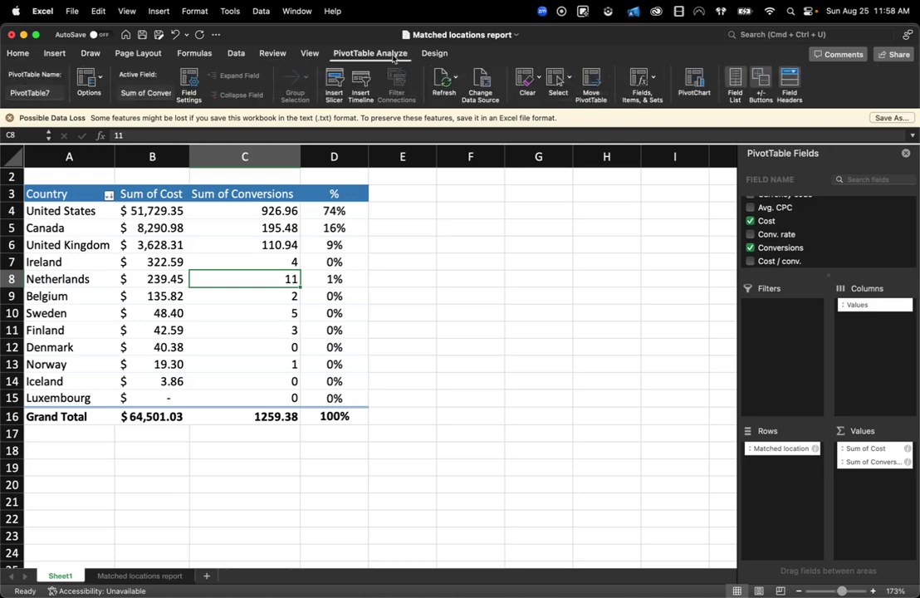
{"action": "left_click", "coordinate": [334, 86]}
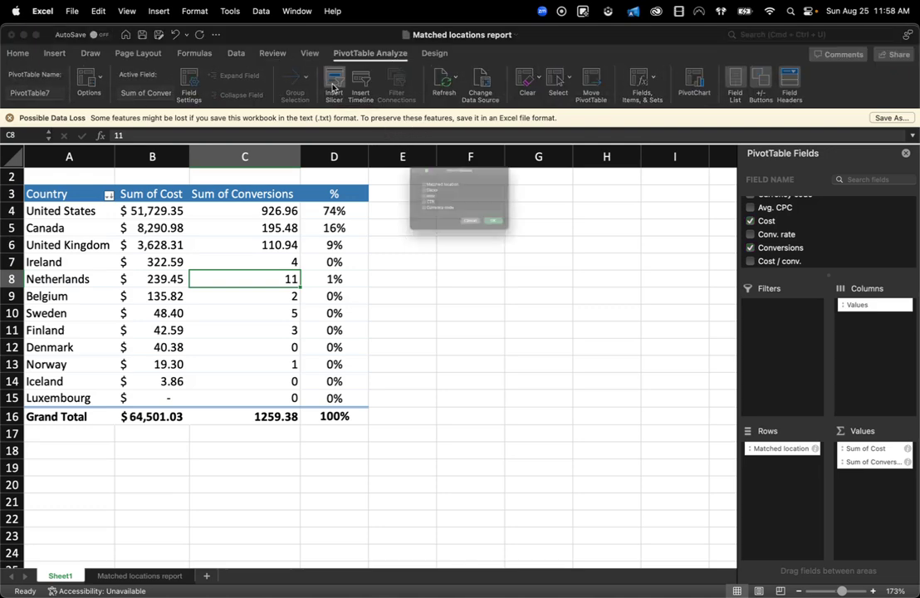
{"action": "scroll", "coordinate": [436, 207], "scroll_direction": "down", "scroll_amount": 3}
{"action": "scroll", "coordinate": [436, 206], "scroll_direction": "up", "scroll_amount": 3}
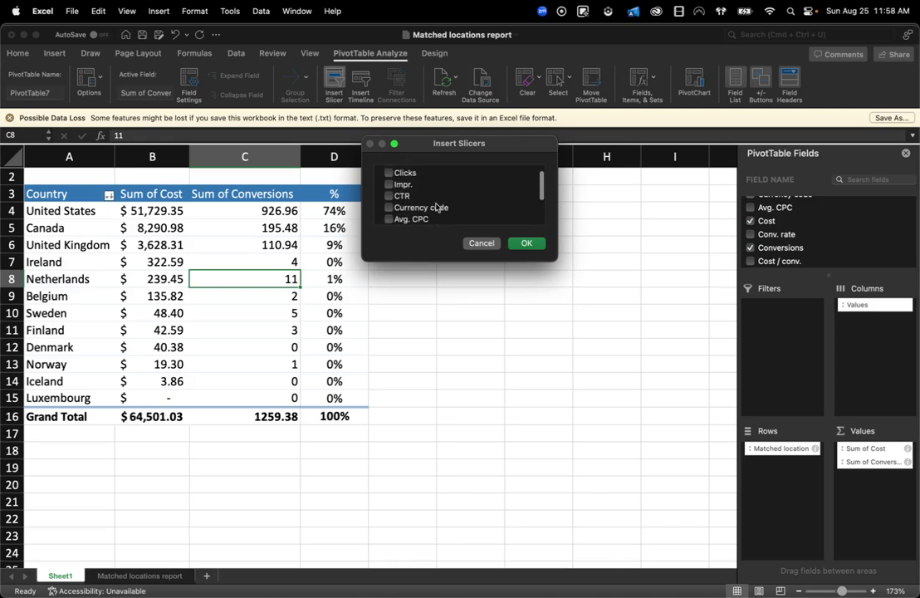
{"action": "scroll", "coordinate": [436, 207], "scroll_direction": "down", "scroll_amount": 4}
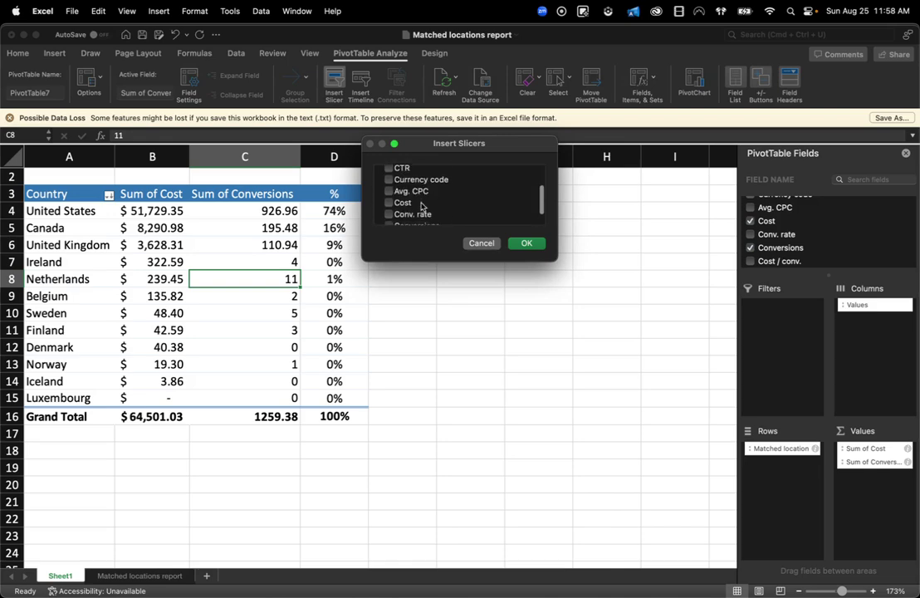
{"action": "scroll", "coordinate": [422, 206], "scroll_direction": "up", "scroll_amount": 4}
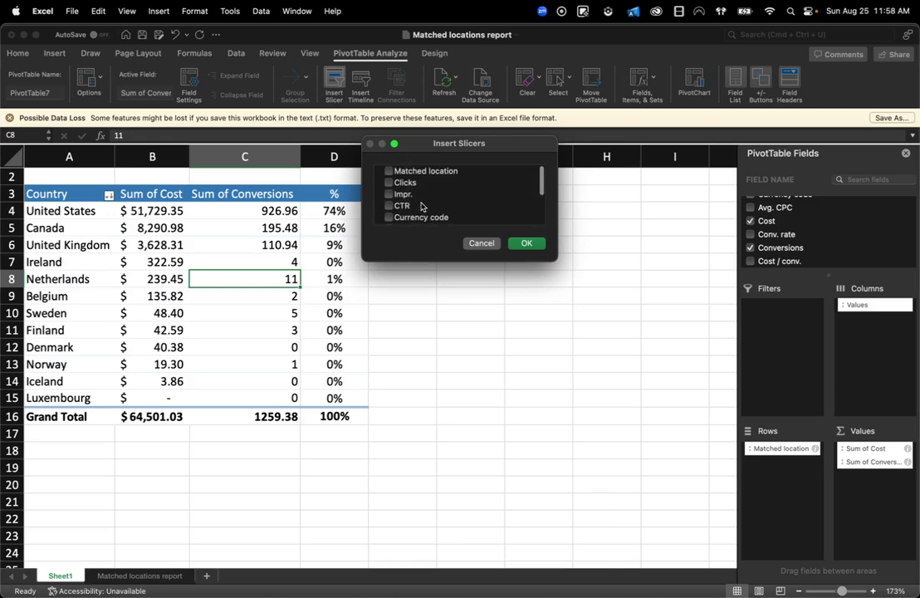
{"action": "left_click", "coordinate": [389, 171]}
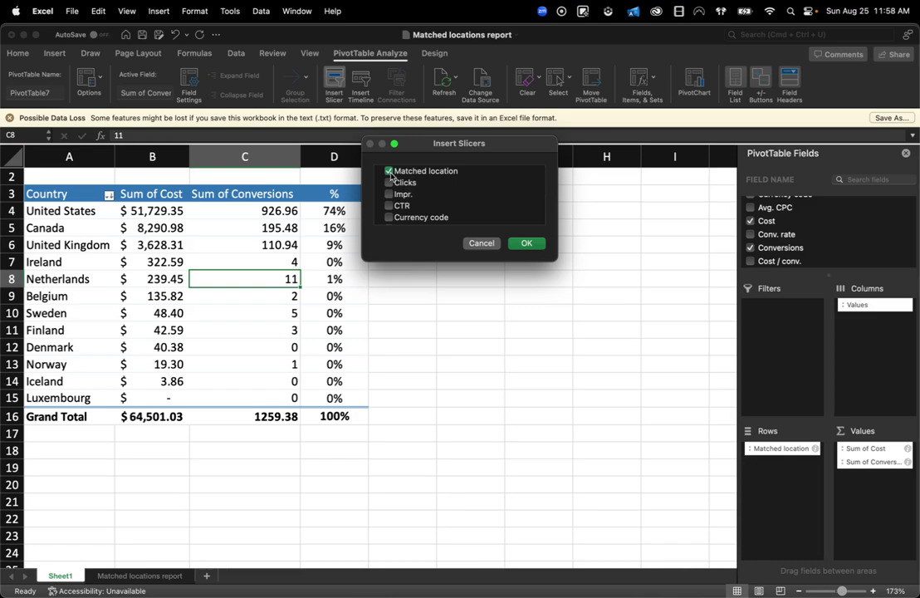
{"action": "left_click", "coordinate": [522, 244]}
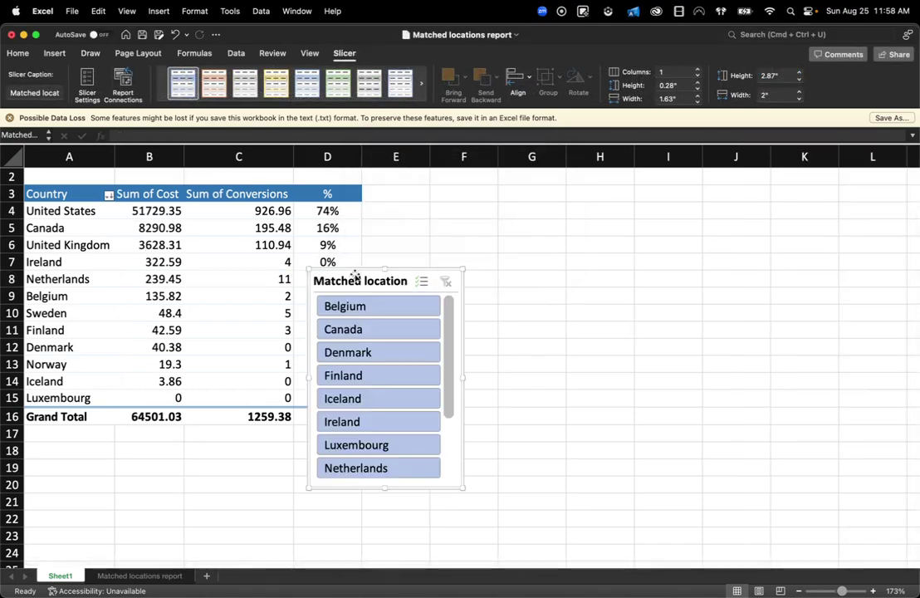
{"action": "left_click_drag", "start_coordinate": [354, 276], "coordinate": [457, 223]}
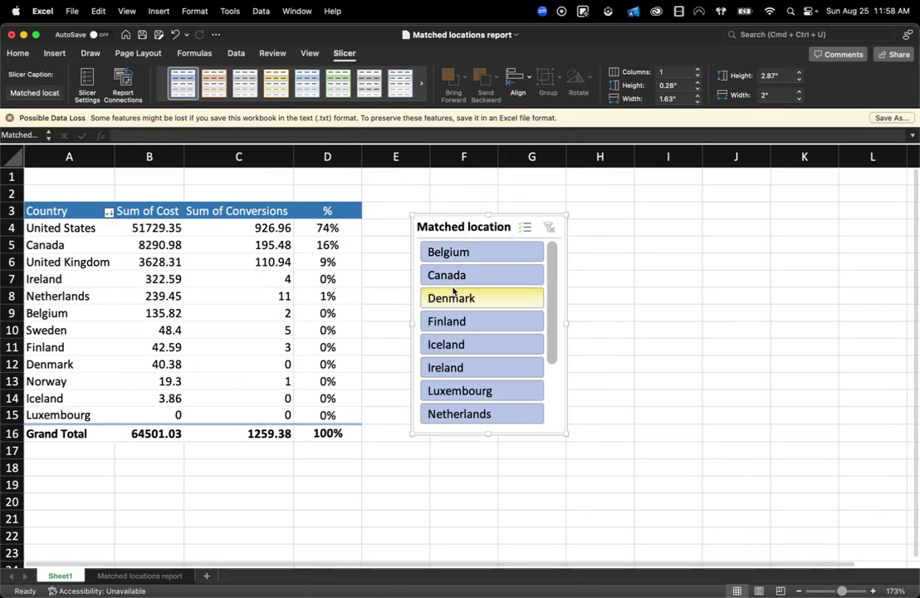
- Filter the PivotTable to United States with the Matched location slicer, and clear the slicer filter again
{"action": "scroll", "coordinate": [454, 291], "scroll_direction": "down", "scroll_amount": 5}
{"action": "scroll", "coordinate": [456, 294], "scroll_direction": "up", "scroll_amount": 4}
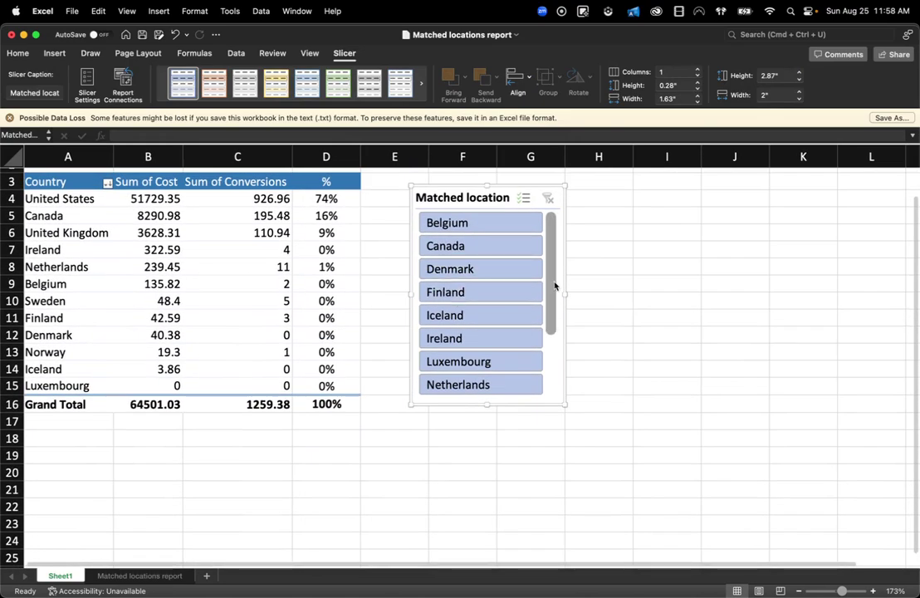
{"action": "left_click_drag", "start_coordinate": [554, 285], "coordinate": [549, 362]}
{"action": "left_click", "coordinate": [471, 385]}
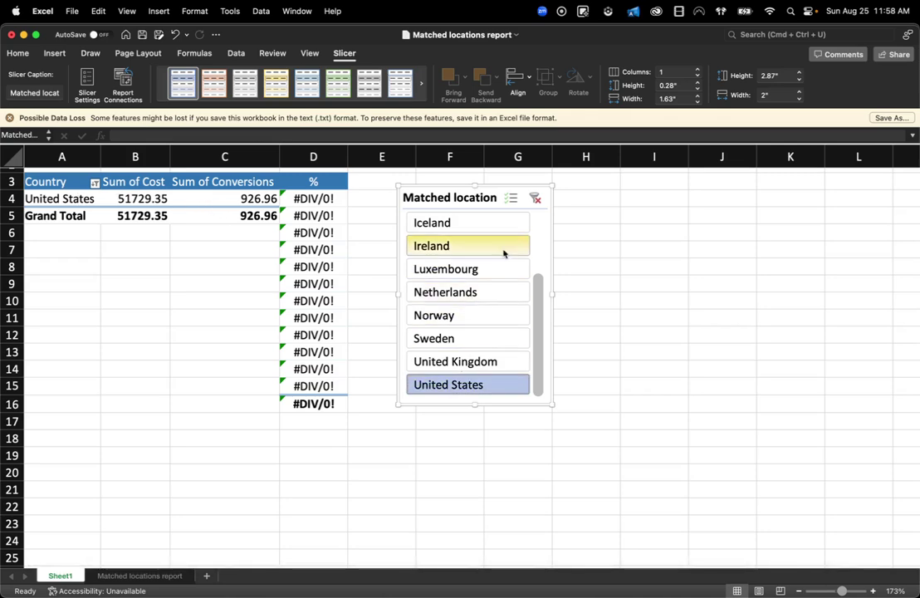
{"action": "left_click", "coordinate": [535, 197]}
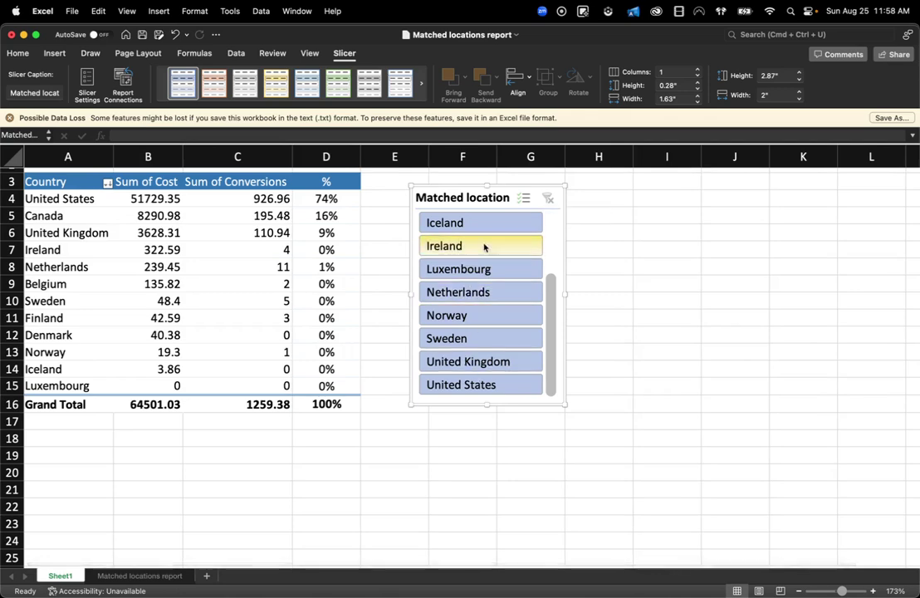
- Move the Matched location slicer slightly closer to the PivotTable
{"action": "scroll", "coordinate": [485, 250], "scroll_direction": "up", "scroll_amount": 1}
{"action": "left_click_drag", "start_coordinate": [446, 208], "coordinate": [426, 193]}
{"action": "left_click", "coordinate": [591, 215]}
- Add the Conversions field to the PivotTable's report filters
{"action": "left_click", "coordinate": [147, 233]}
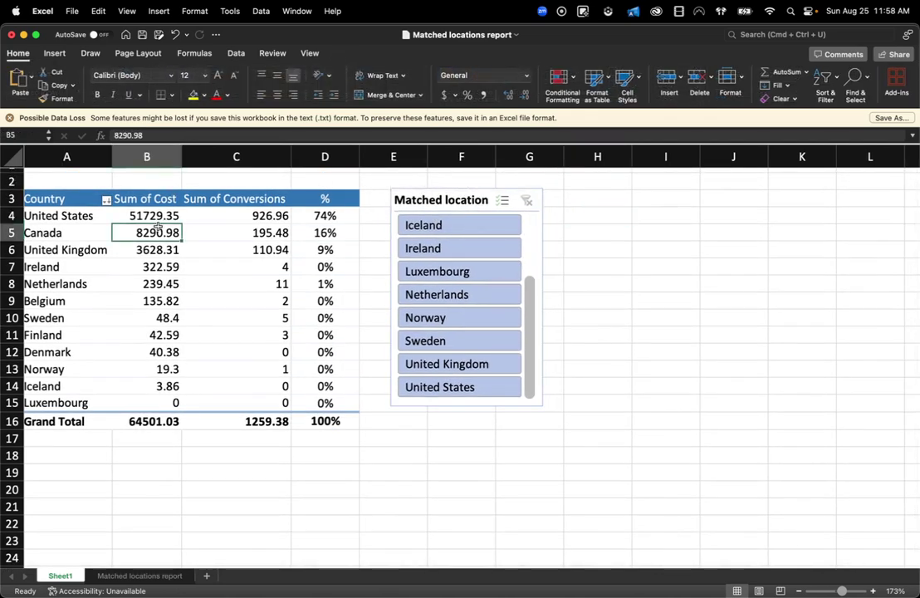
{"action": "scroll", "coordinate": [824, 232], "scroll_direction": "down", "scroll_amount": 5}
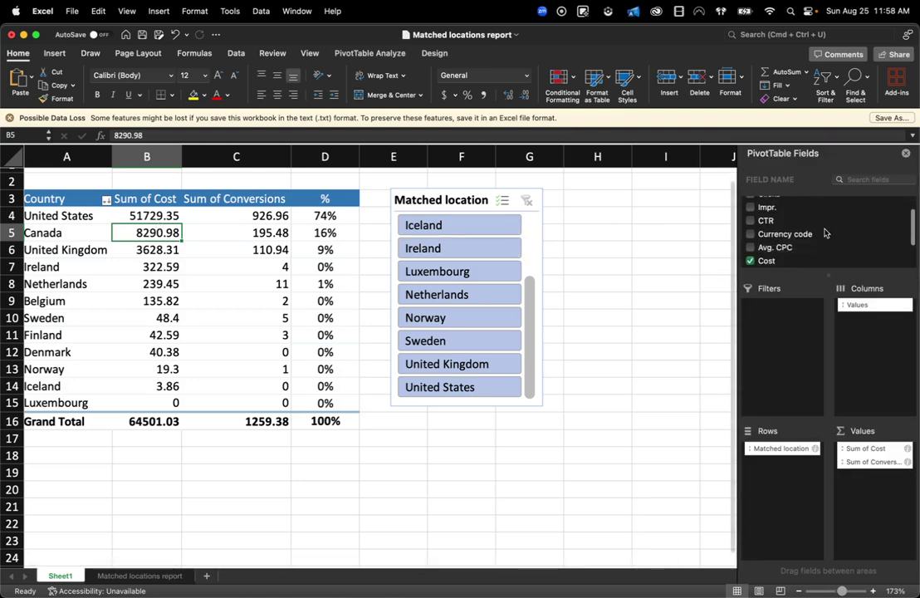
{"action": "scroll", "coordinate": [825, 232], "scroll_direction": "up", "scroll_amount": 5}
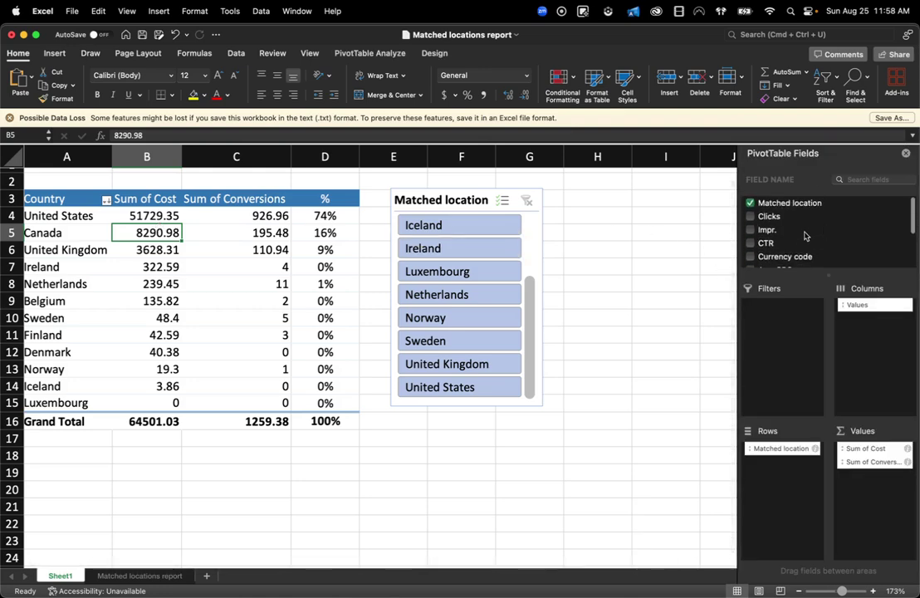
{"action": "scroll", "coordinate": [818, 234], "scroll_direction": "down", "scroll_amount": 4}
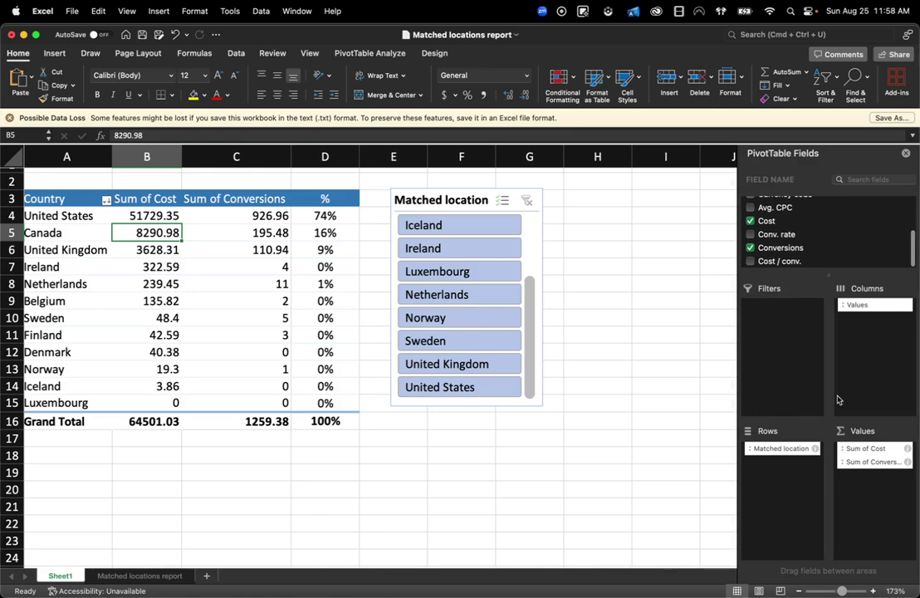
{"action": "scroll", "coordinate": [784, 244], "scroll_direction": "up", "scroll_amount": 4}
{"action": "scroll", "coordinate": [784, 243], "scroll_direction": "down", "scroll_amount": 4}
{"action": "left_click_drag", "start_coordinate": [781, 247], "coordinate": [777, 306]}
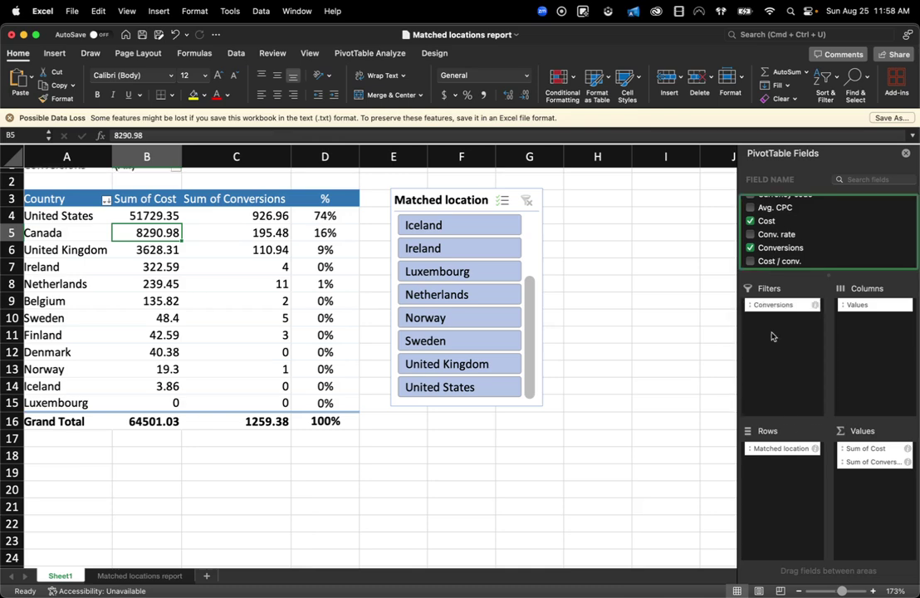
- Exclude the 0 value with the Conversions report filter, and undo that filter change
{"action": "scroll", "coordinate": [438, 221], "scroll_direction": "up", "scroll_amount": 1}
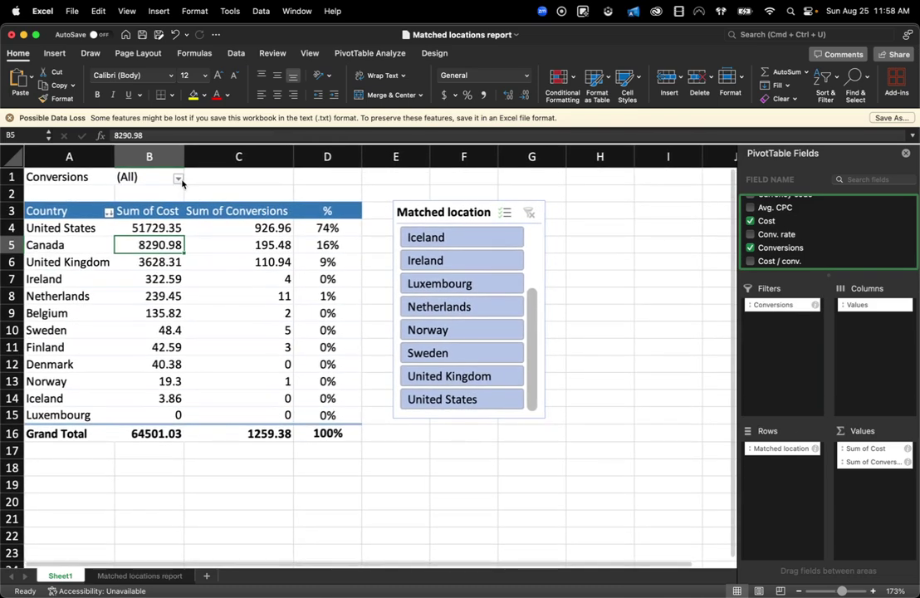
{"action": "left_click", "coordinate": [178, 179]}
{"action": "left_click", "coordinate": [216, 249]}
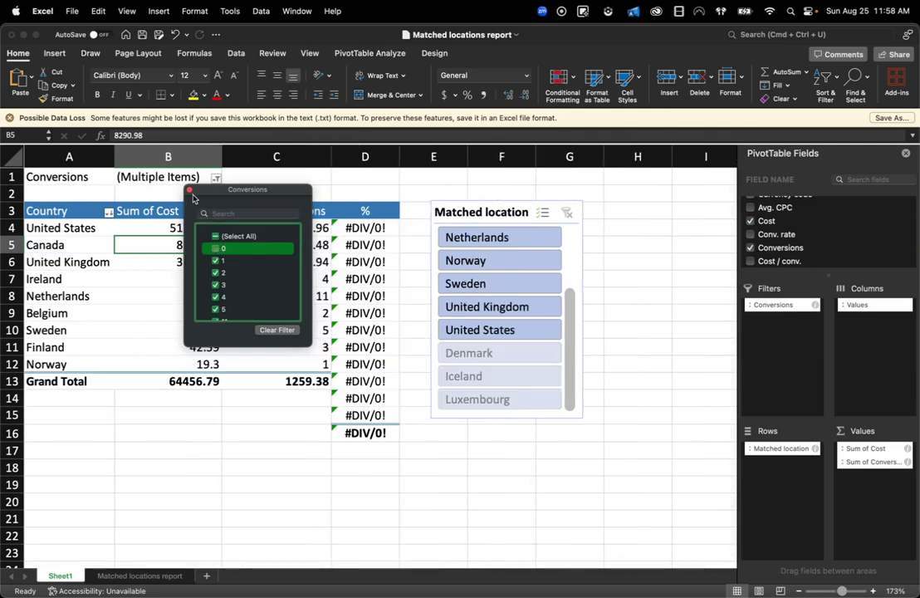
{"action": "left_click", "coordinate": [189, 191]}
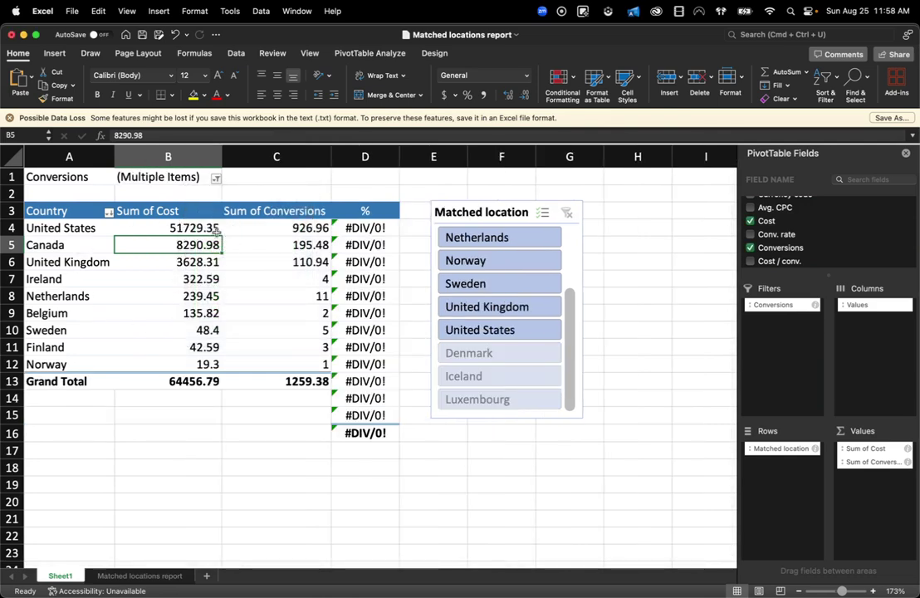
{"action": "key", "text": "super+z"}
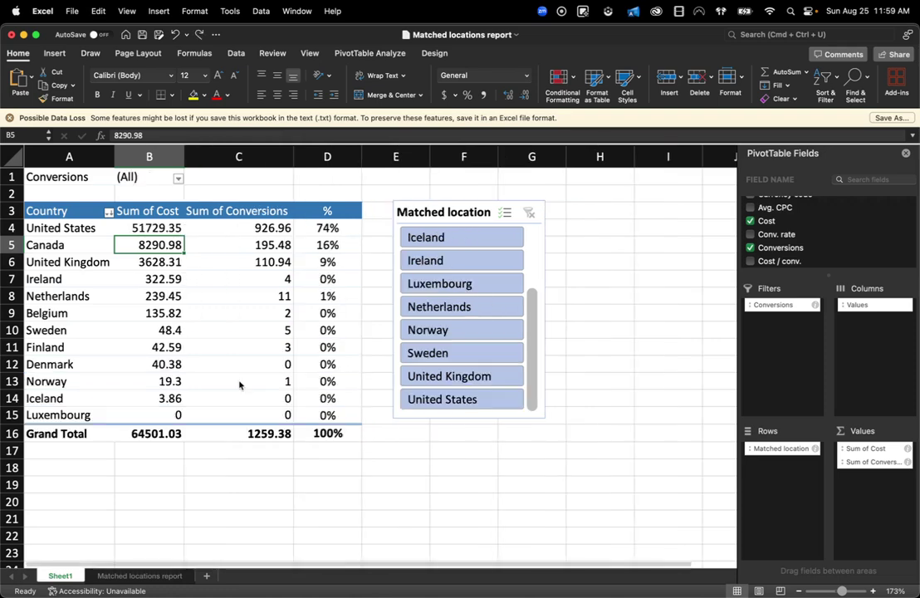